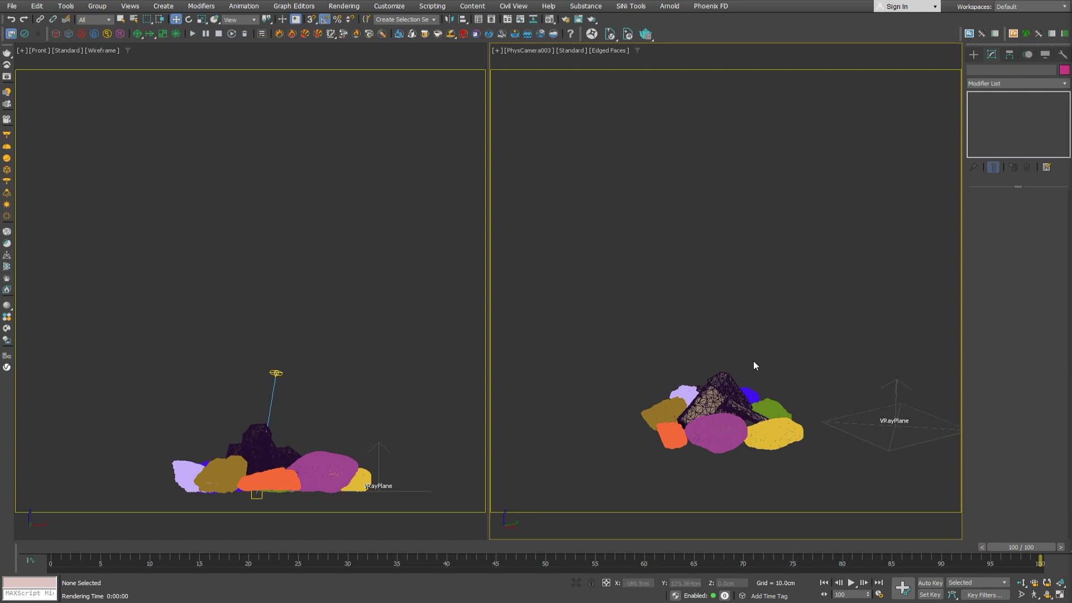
Make Firewood 002_001 a burning fuel source with smoke and simulate the fire through frame 100
left_click(724, 394)
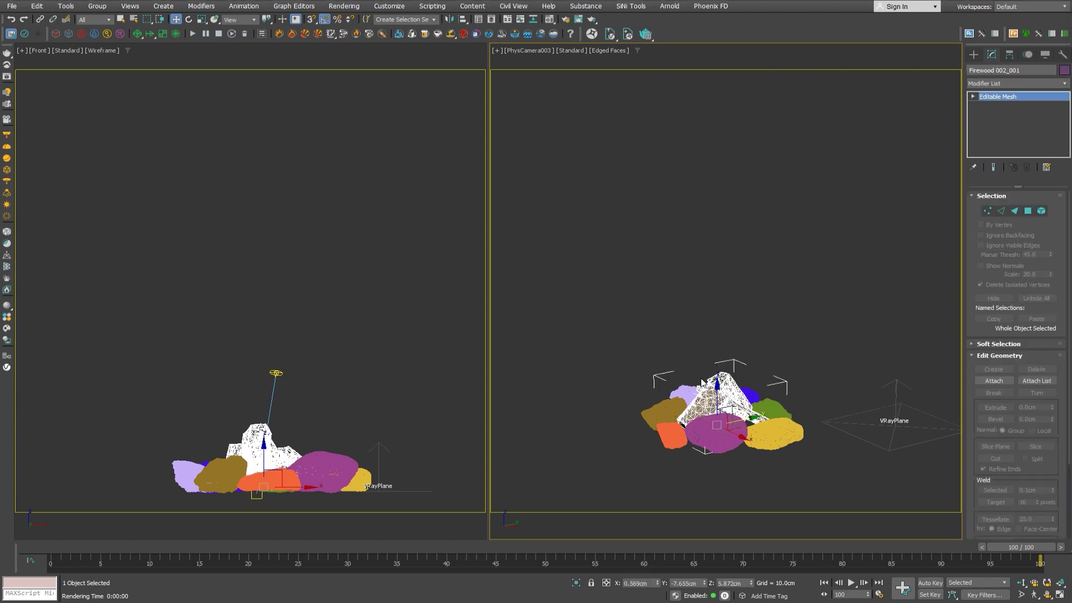
left_click(290, 34)
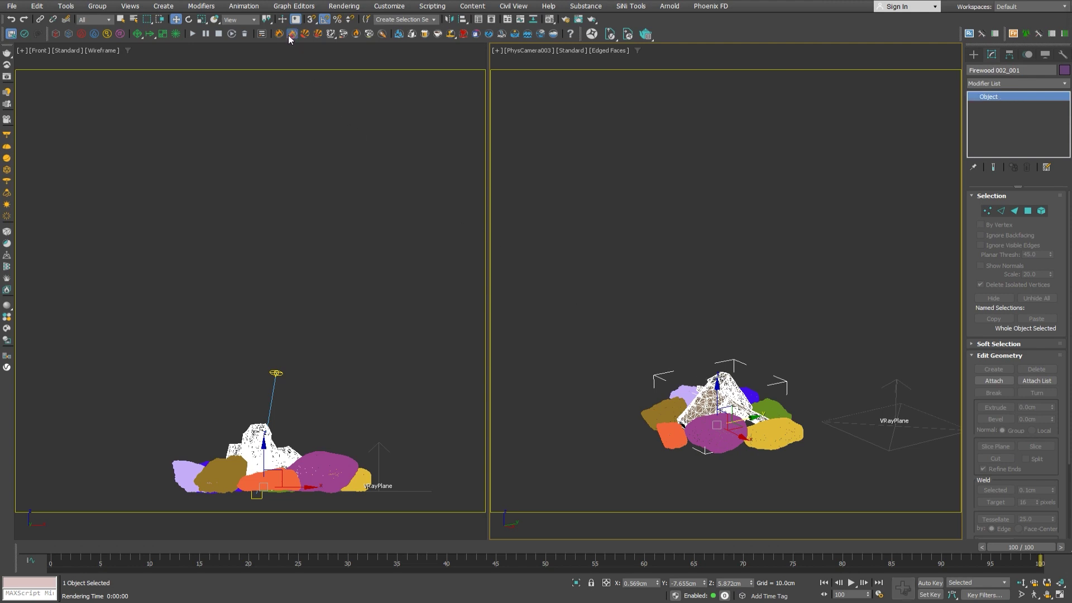
left_click(193, 35)
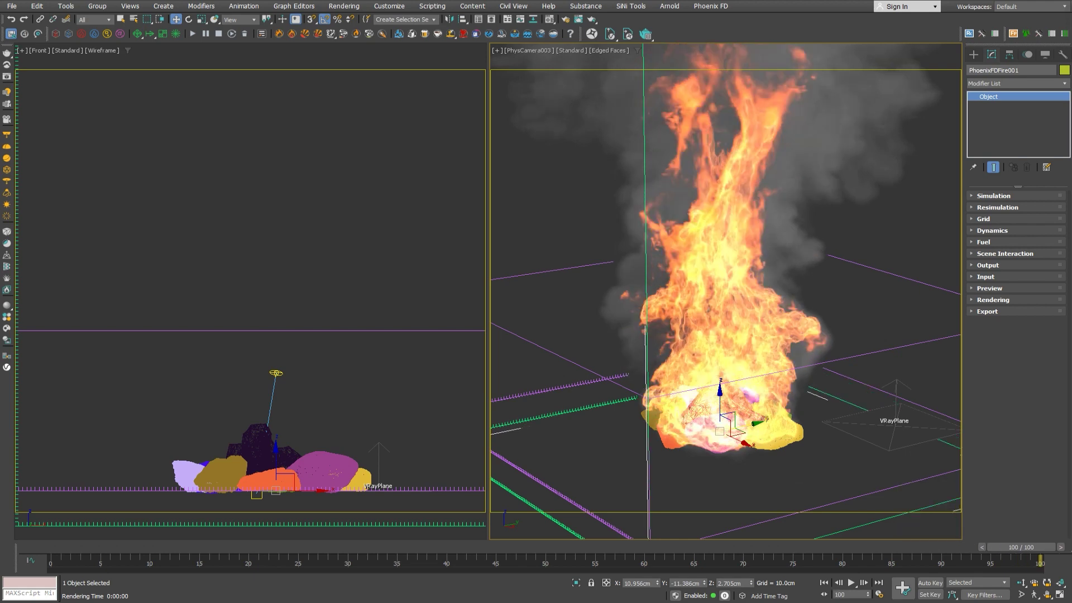
Reopen the last V-Ray frame buffer and start interactive rendering of the fire
left_click(7, 78)
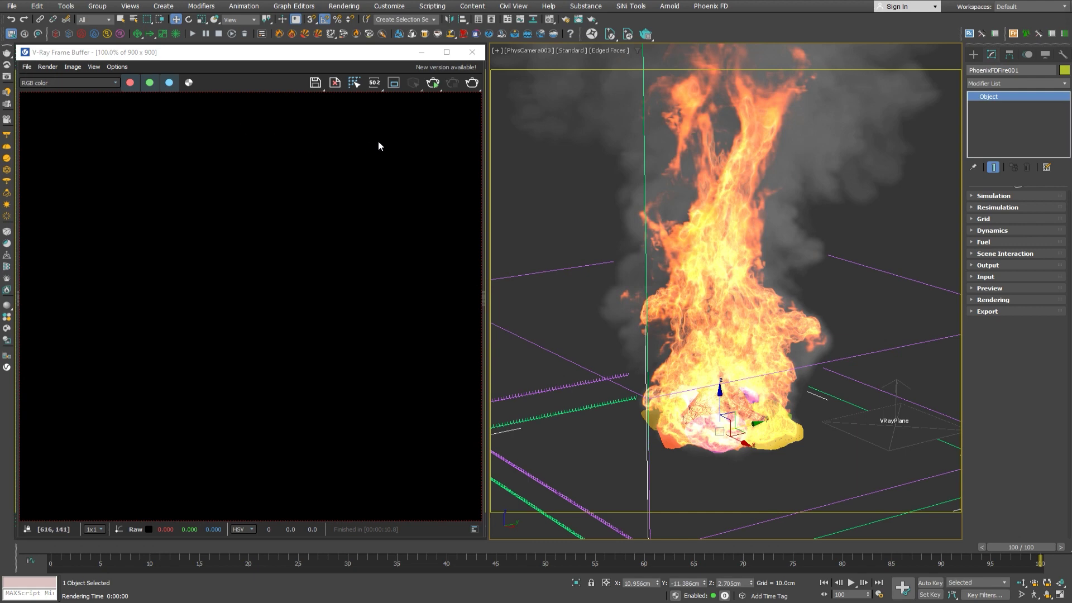
left_click(432, 84)
left_click(432, 84)
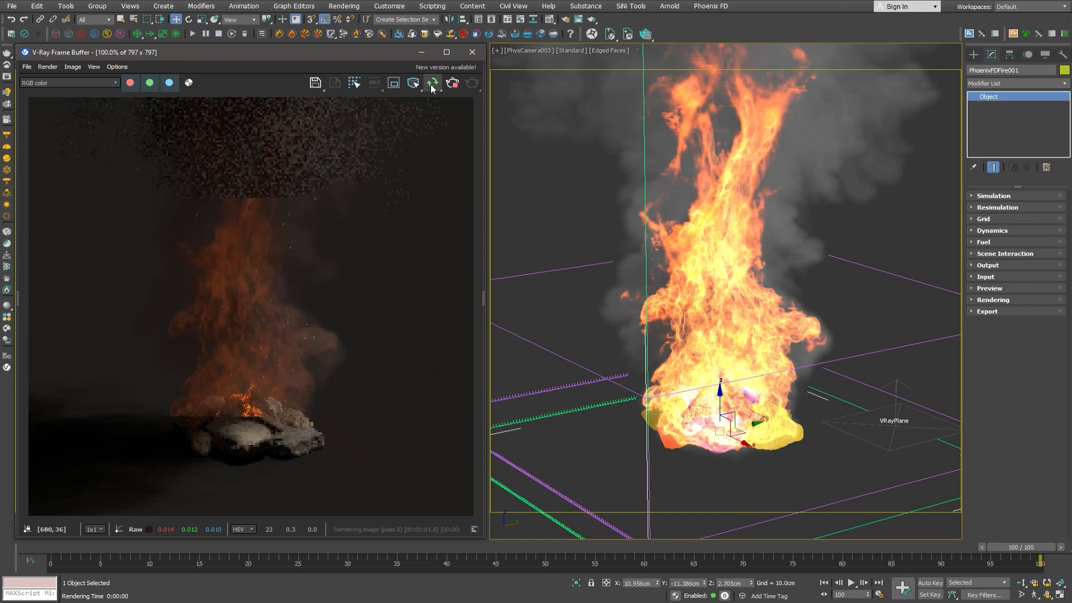
Orbit and dolly the camera closer to the fire, then set the timeline to frame 79
left_click(786, 546)
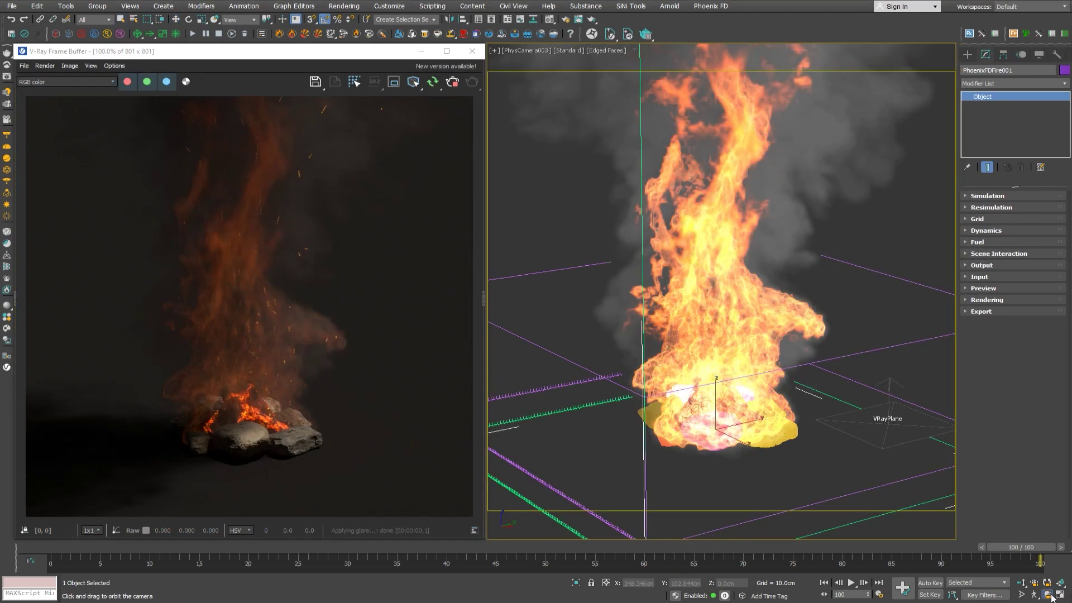
left_click(1048, 595)
left_click_drag(723, 338, 651, 383)
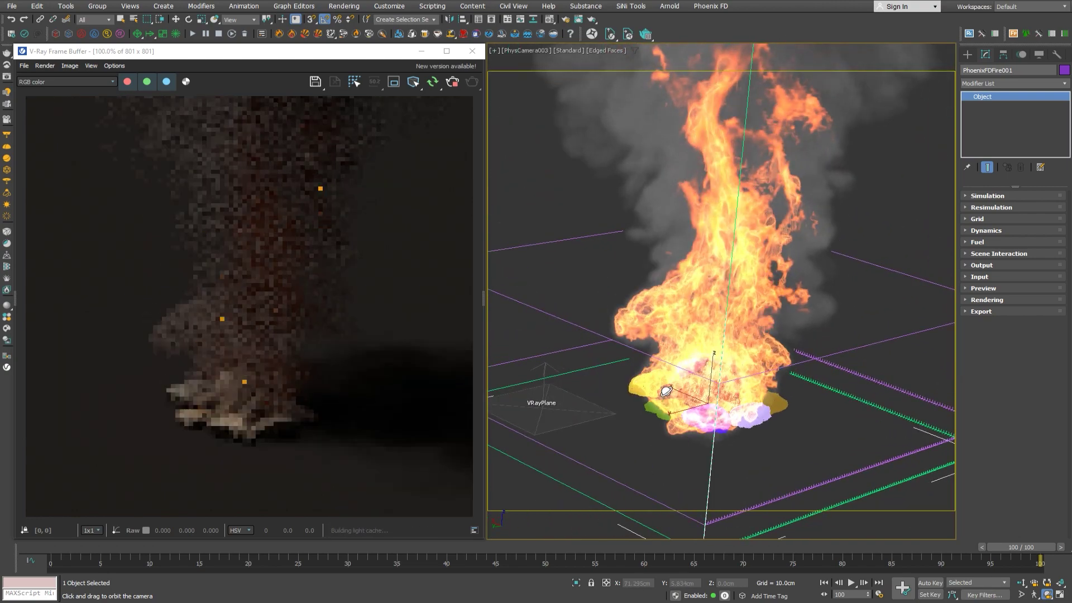
left_click(1021, 584)
left_click_drag(825, 371, 830, 347)
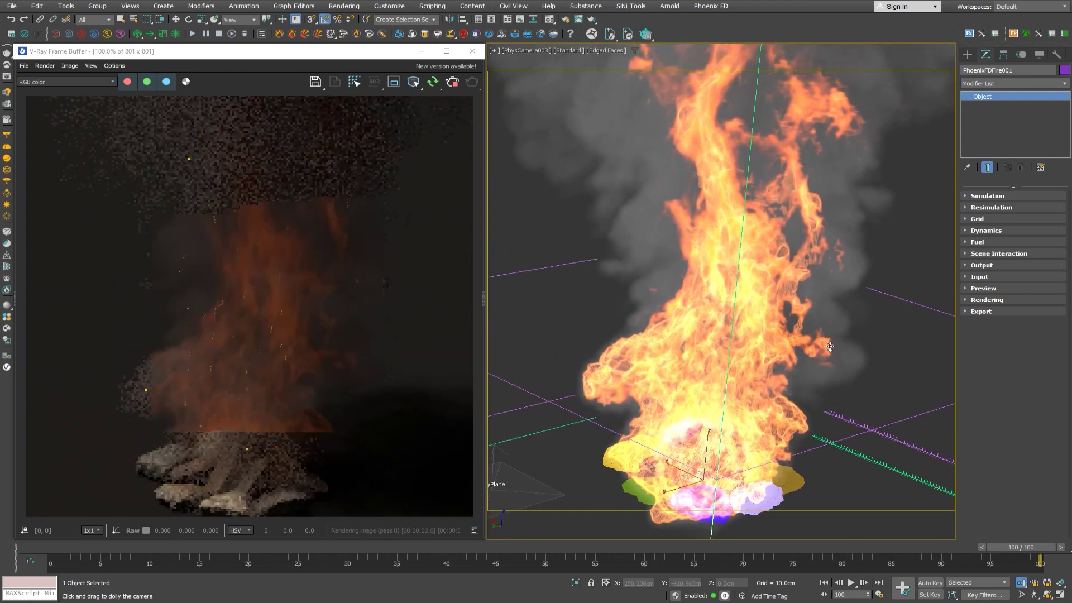
right_click(830, 347)
left_click_drag(1022, 547, 838, 553)
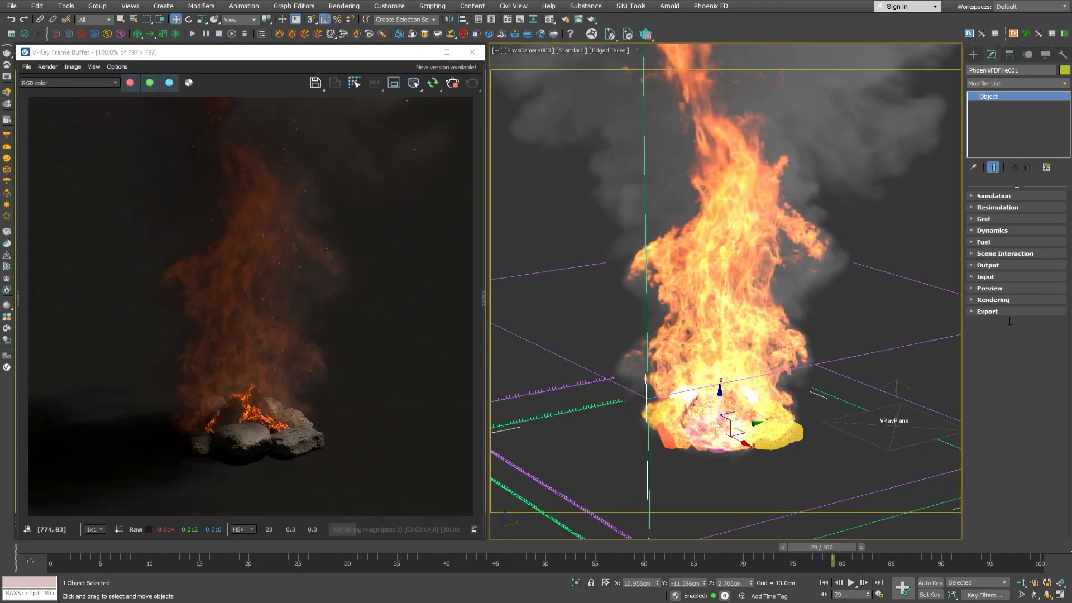
Open the fire's Volumetric Render Settings window and move it out of the way
left_click(995, 300)
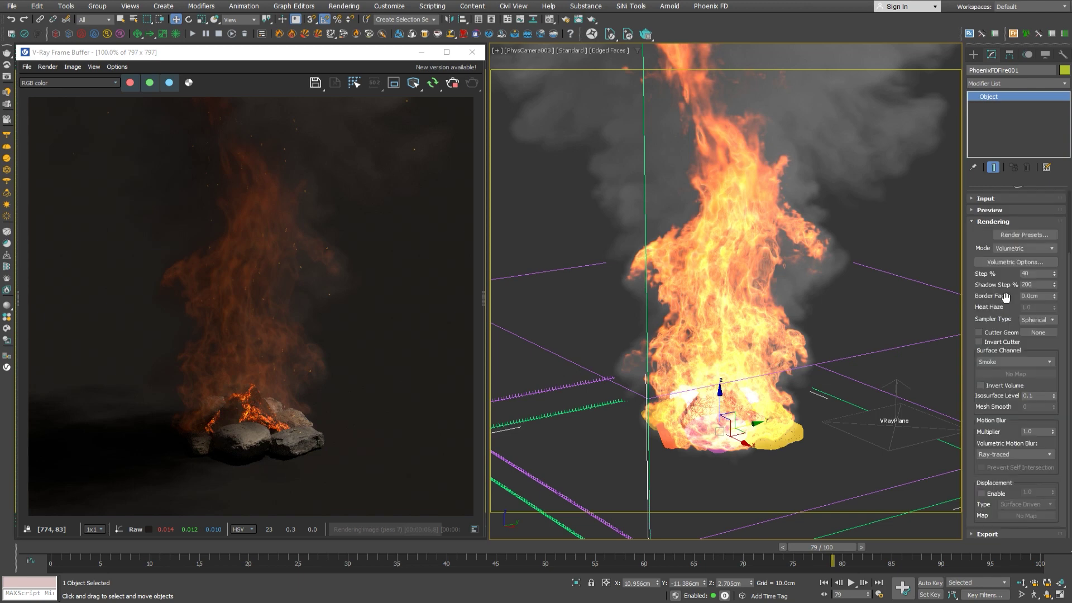
left_click(1002, 262)
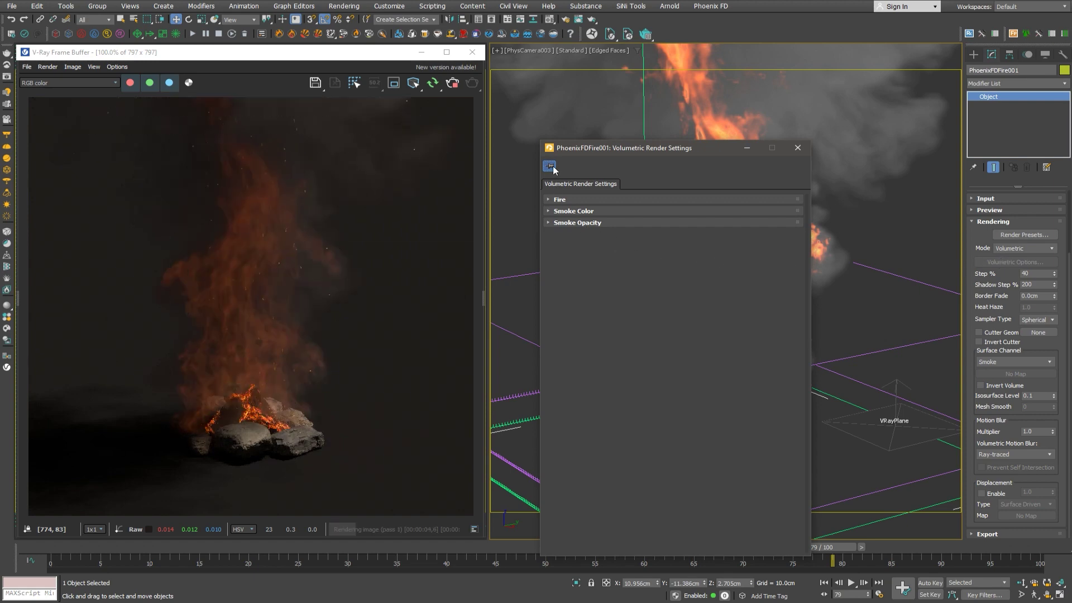
left_click_drag(595, 149, 546, 56)
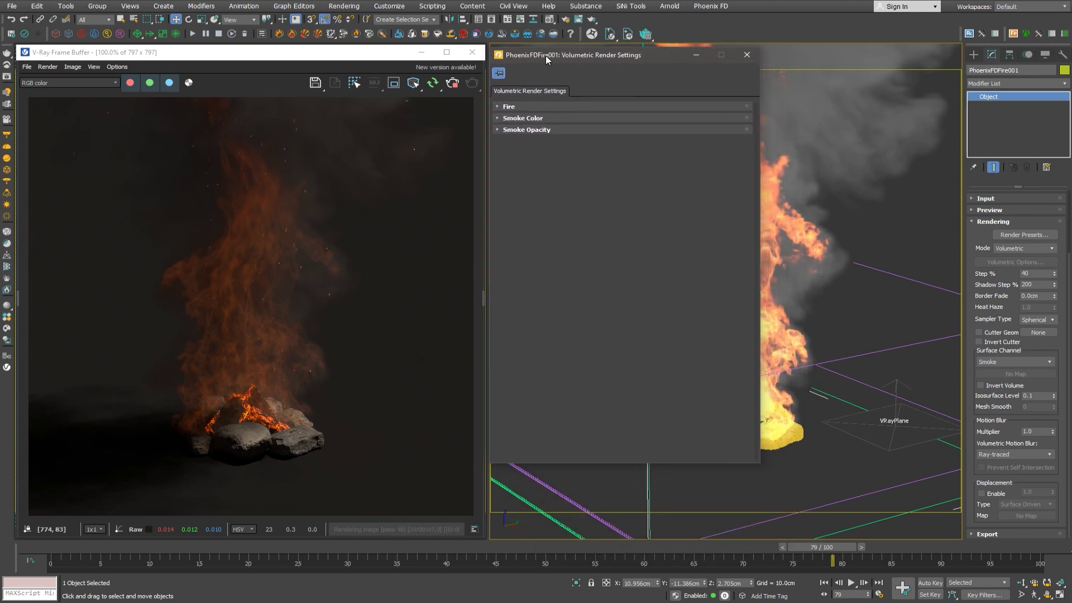
left_click(872, 420)
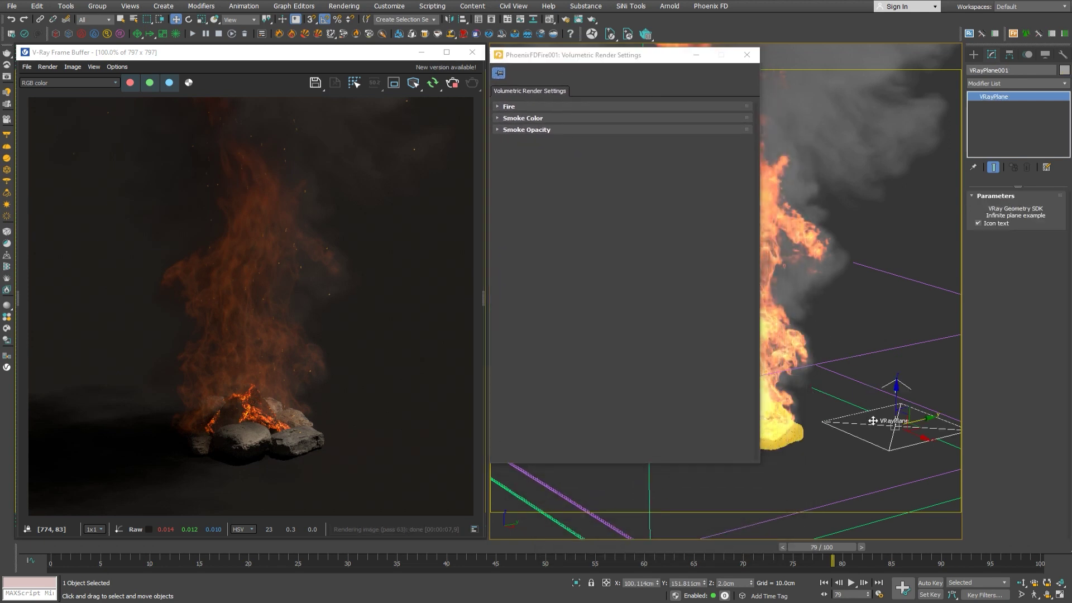
left_click(796, 430)
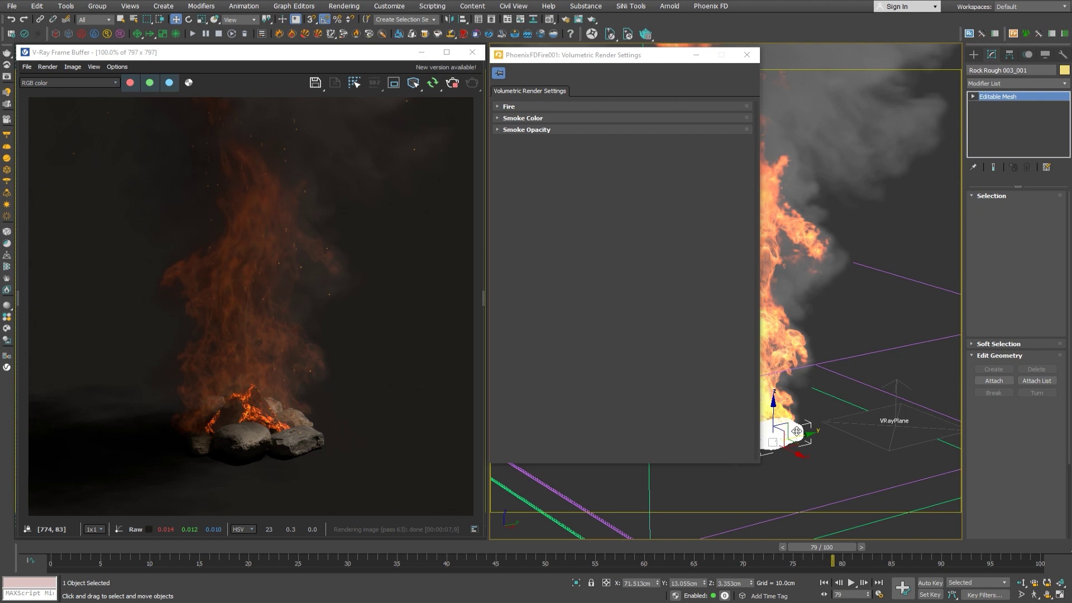
Set Fire Multiplier to 10 and shift the red marker lower on the fire colour ramp
left_click(520, 107)
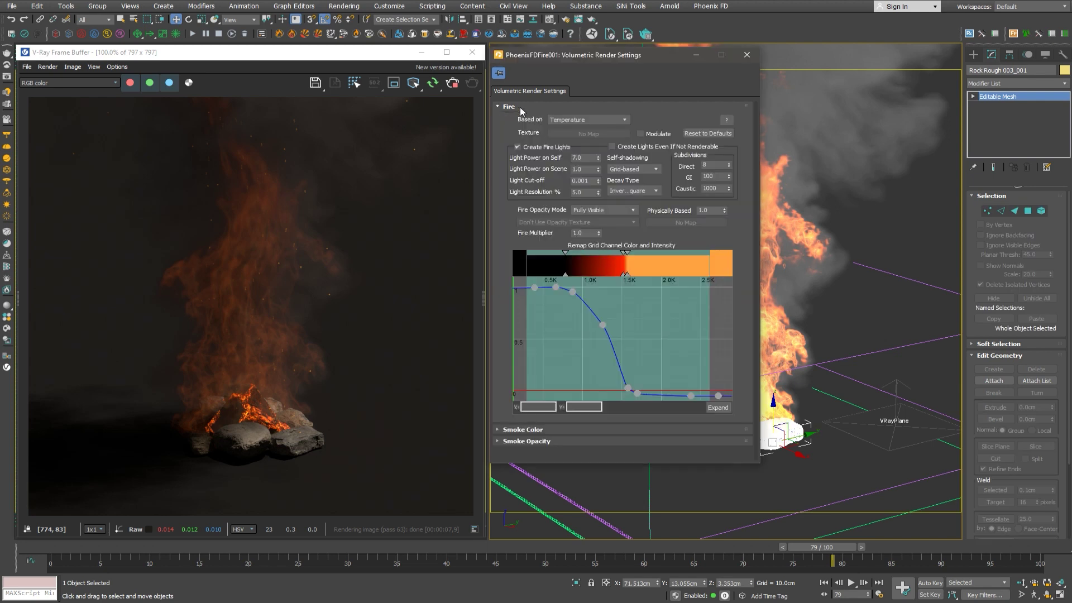
double_click(584, 234)
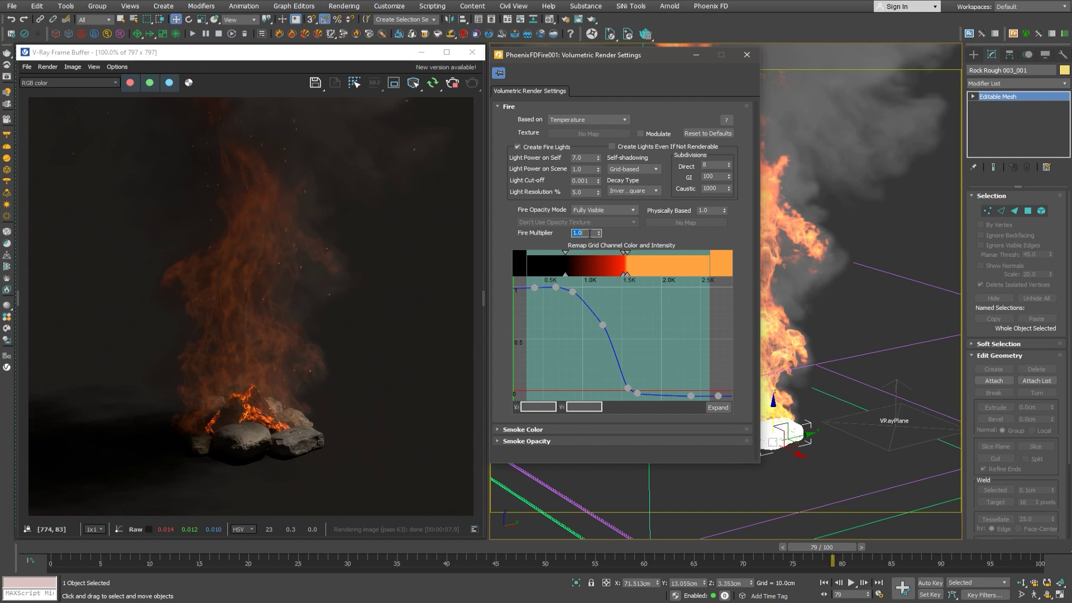
type("10")
key("Return")
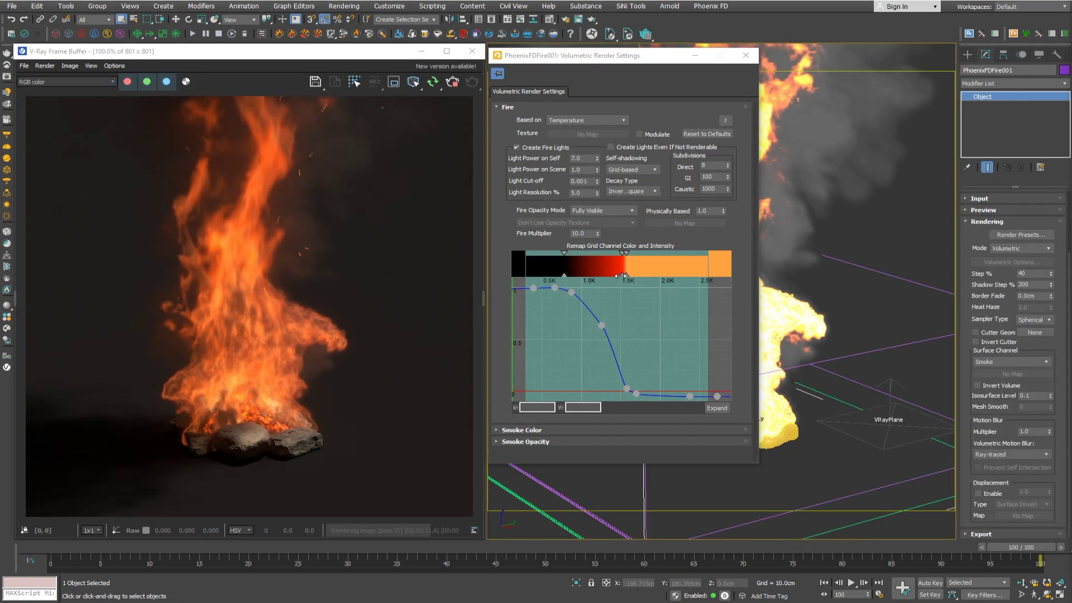
left_click_drag(622, 276, 591, 275)
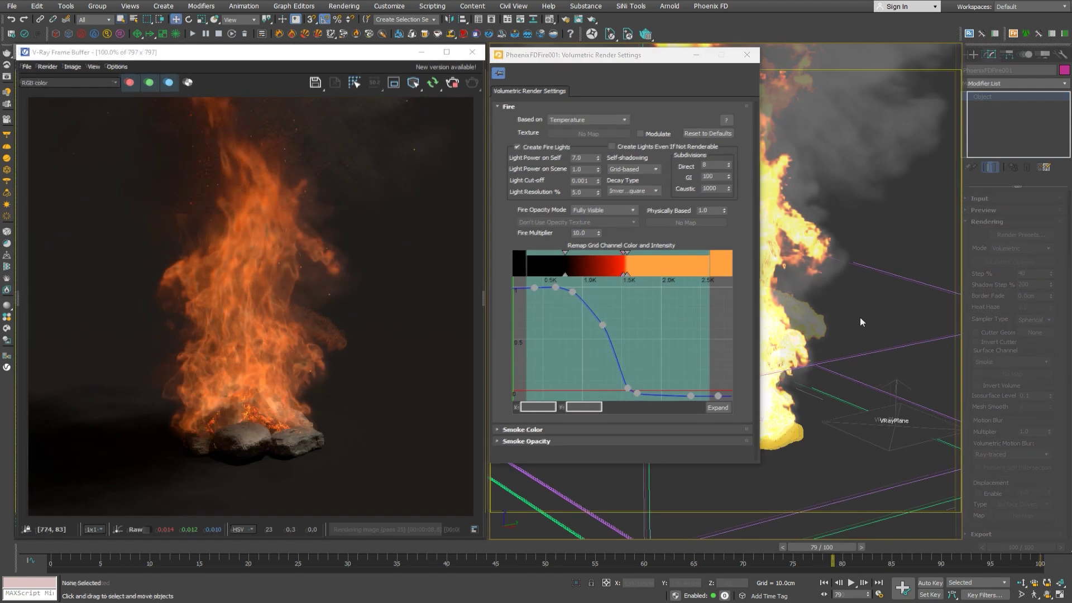
Select PHXSource001, set its Outgoing Velocity to 20, and re-run the fire simulation
key("h")
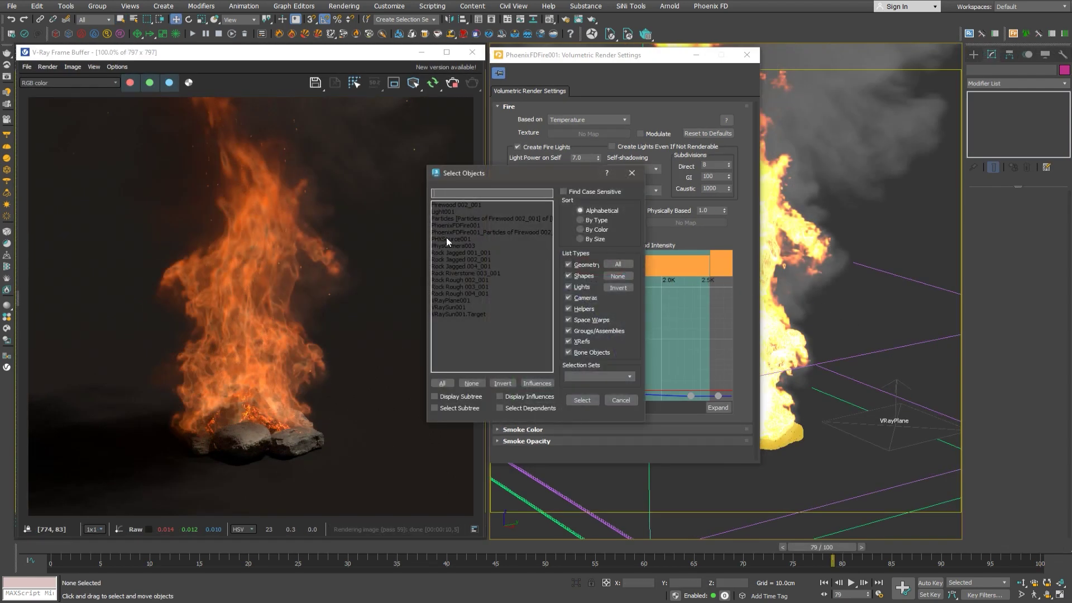
left_click(450, 241)
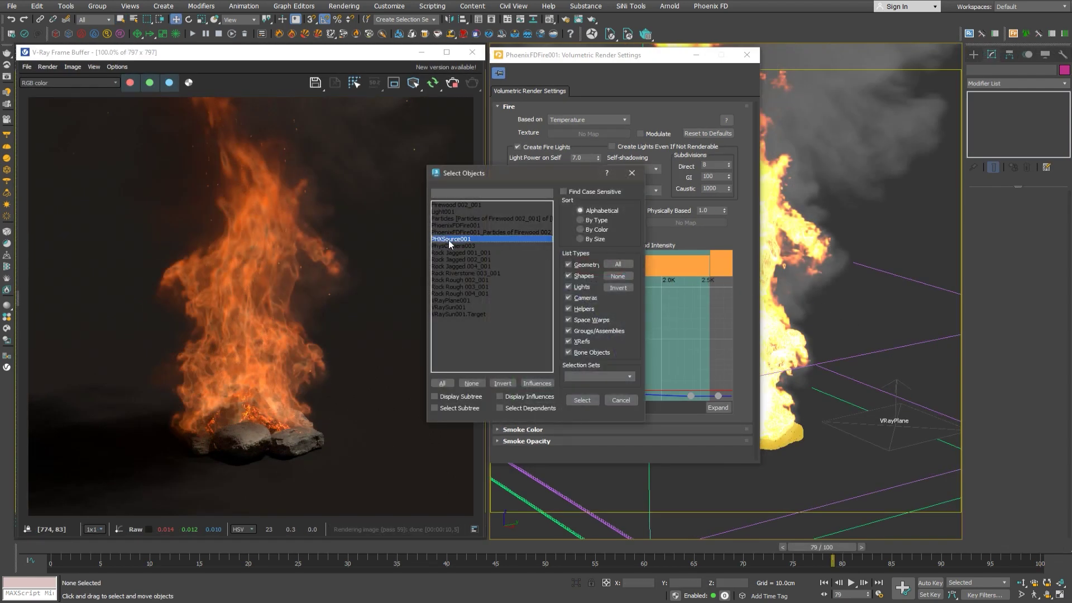
left_click(582, 401)
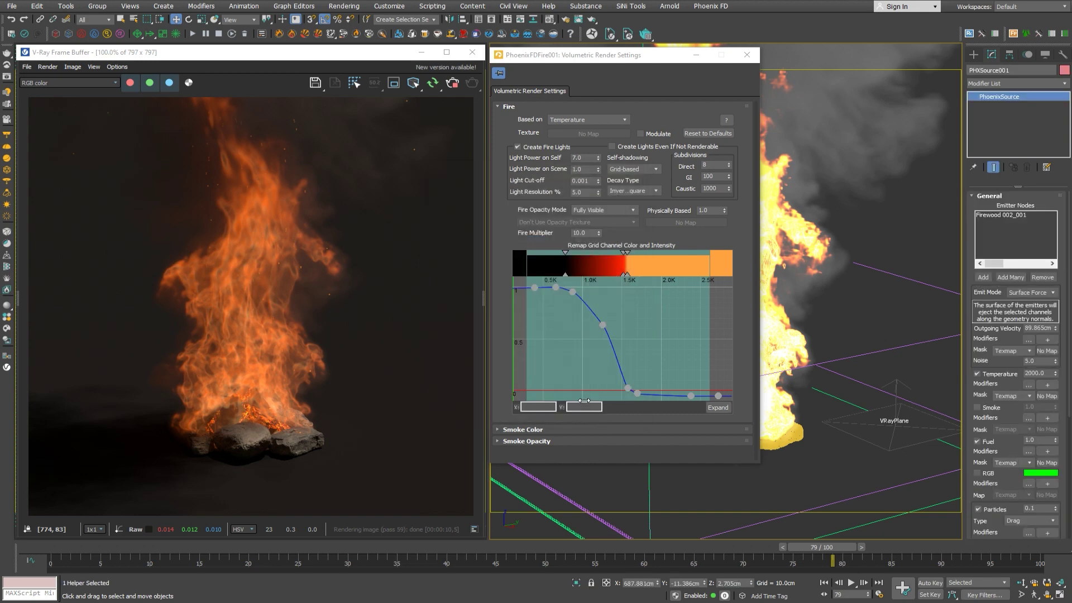
double_click(1040, 329)
type("20")
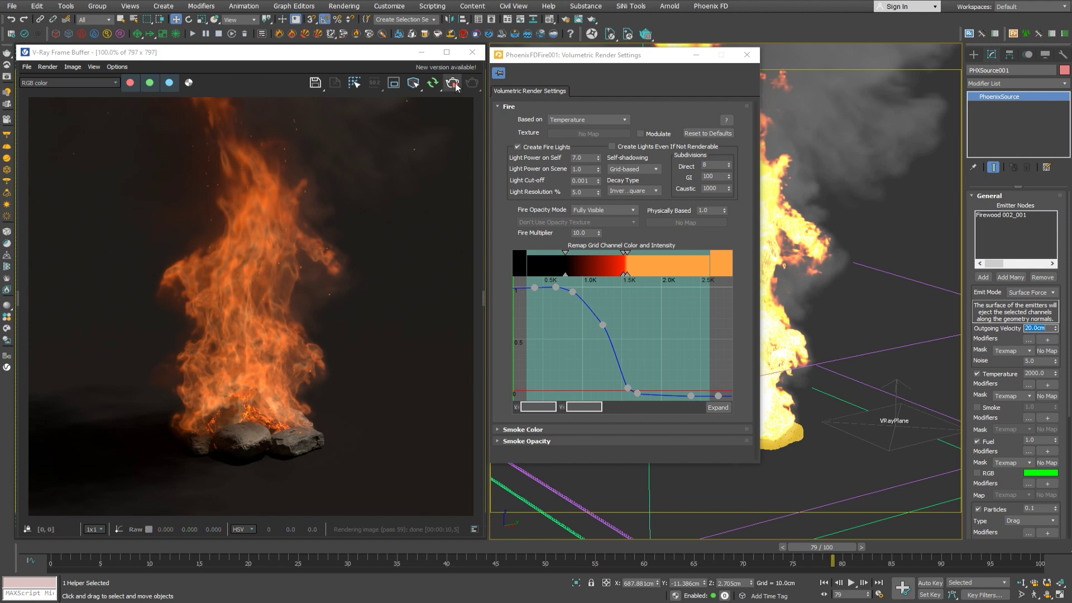
left_click(193, 36)
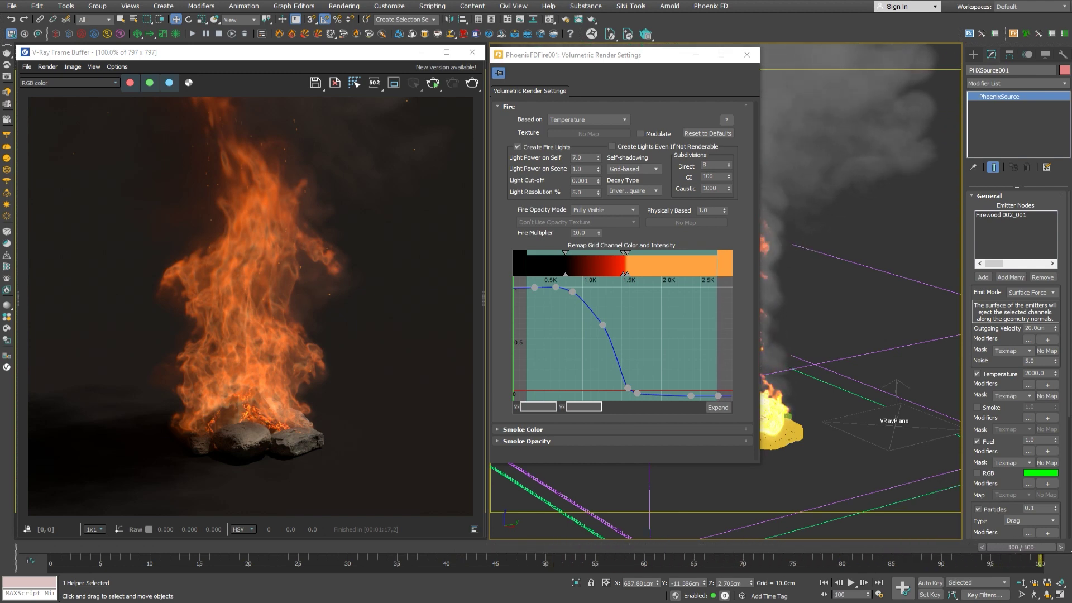
Restart interactive rendering, set Fire Multiplier to 30, and close the volumetric settings window
left_click(433, 86)
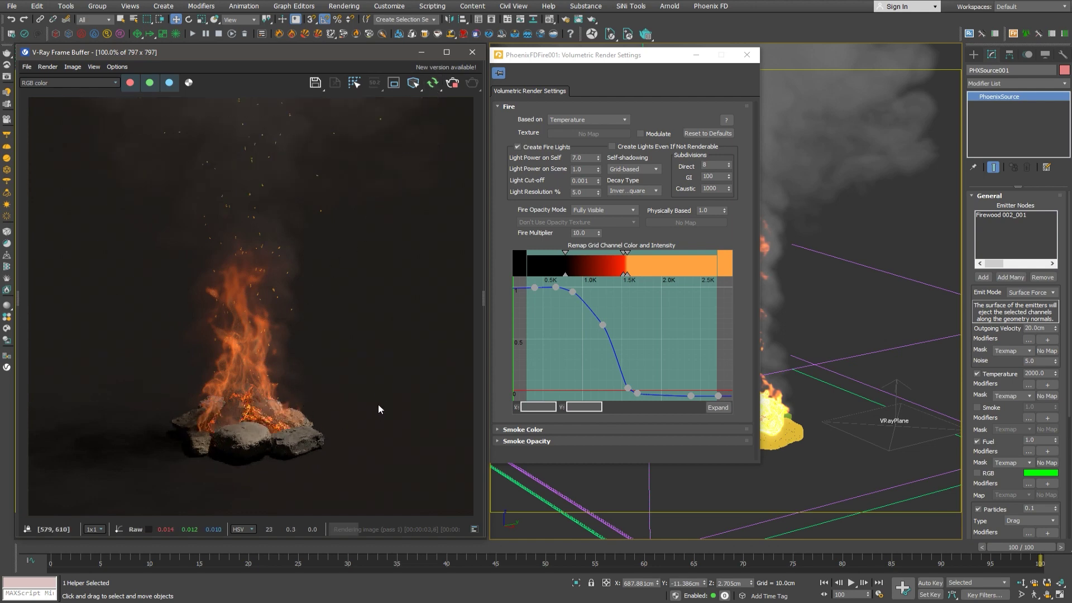
double_click(584, 232)
type("30")
key("Return")
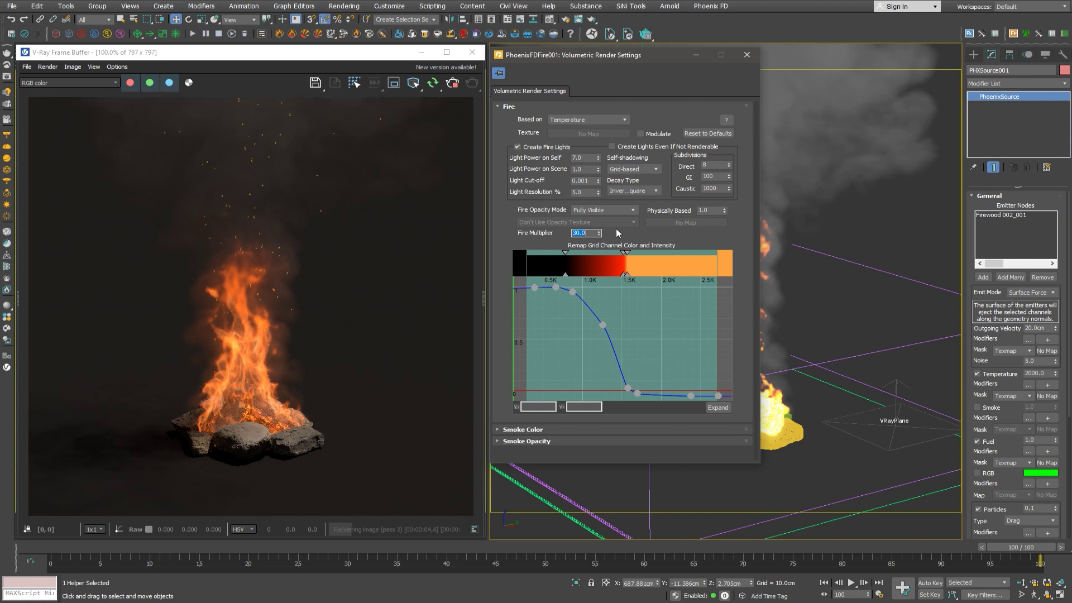
left_click(752, 55)
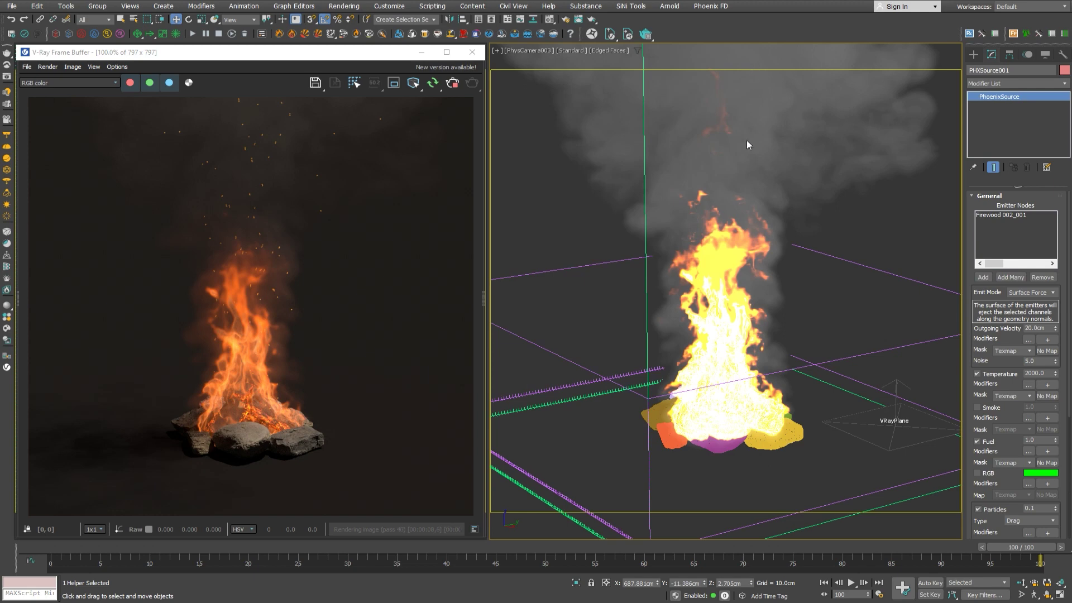
Select PhoenixFDFire001 and add Rock Rough 003_001 to its Scene Interaction exclude list
left_click(663, 322)
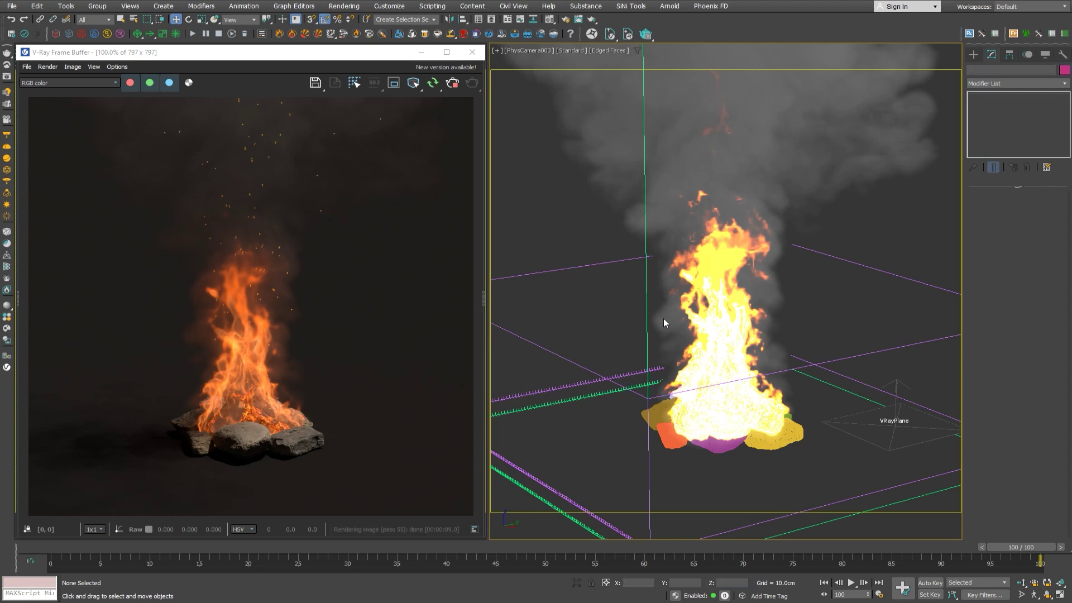
key("h")
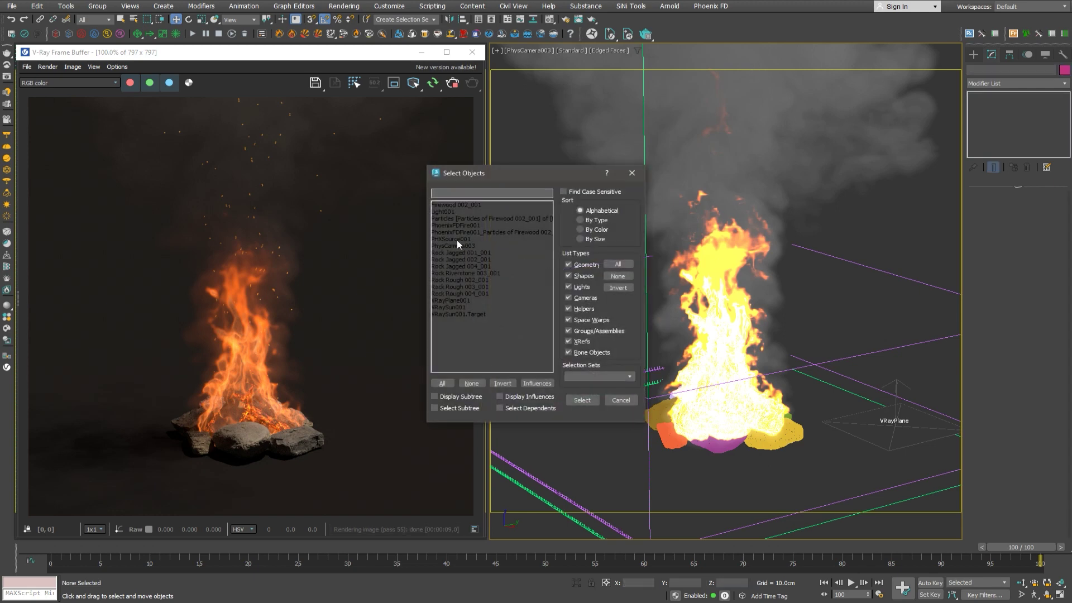
left_click(457, 240)
left_click(457, 227)
left_click(578, 400)
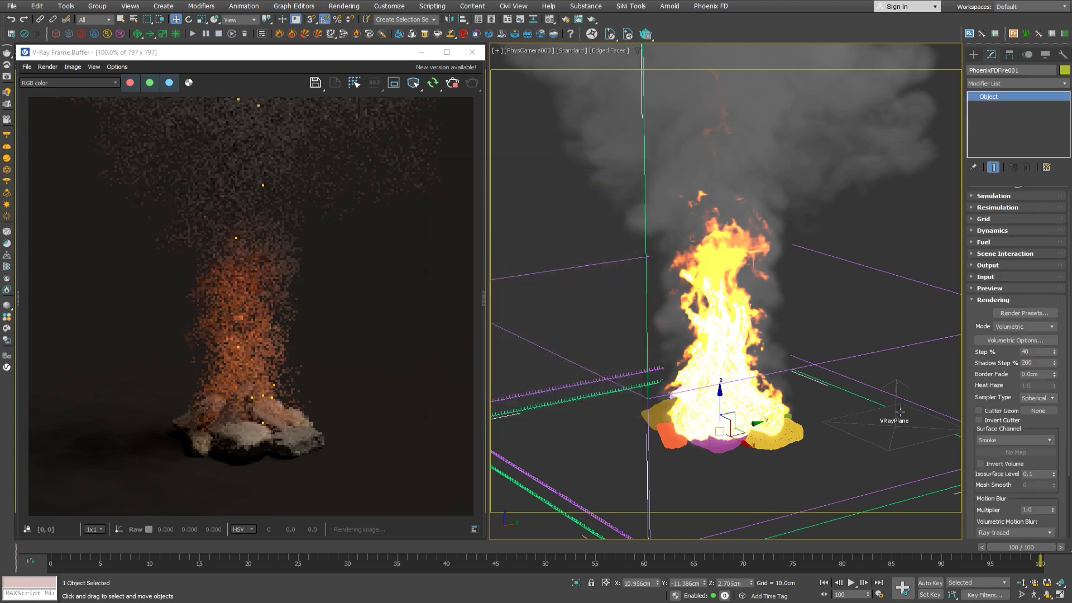
left_click(1002, 254)
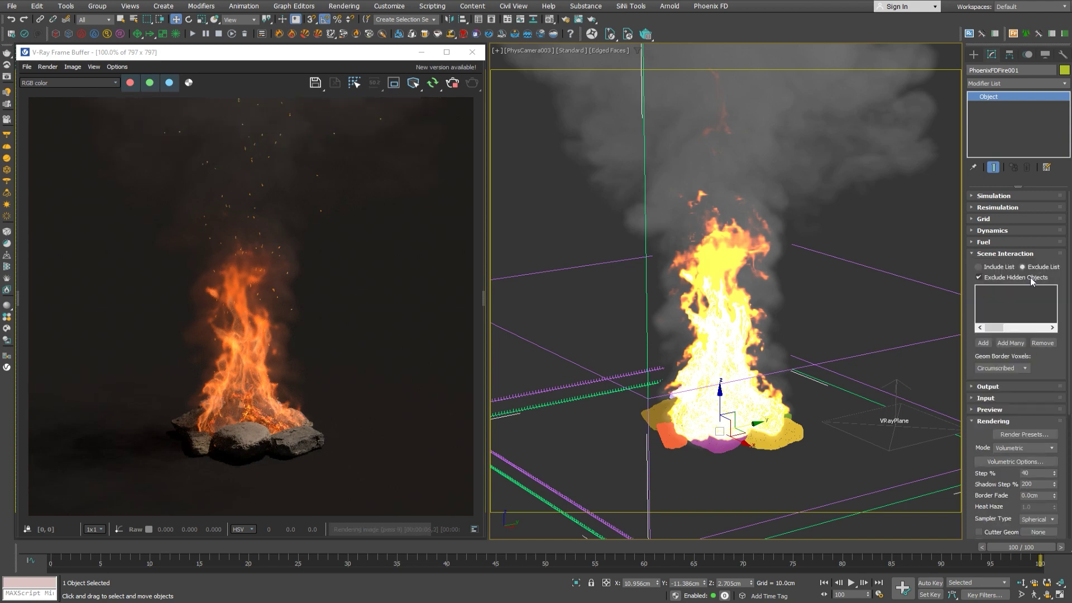
left_click(983, 343)
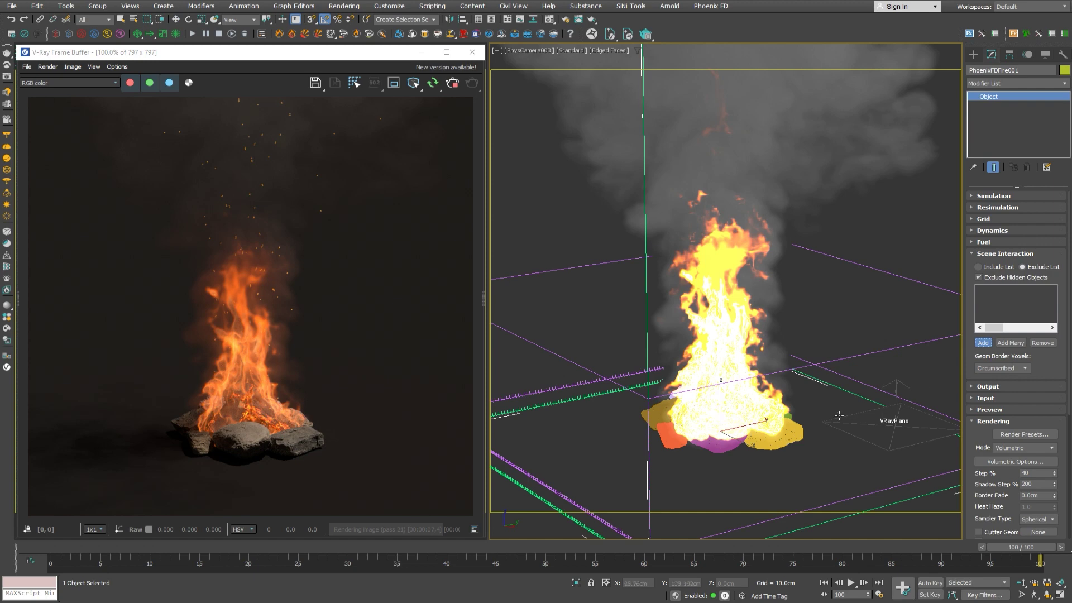
left_click(796, 432)
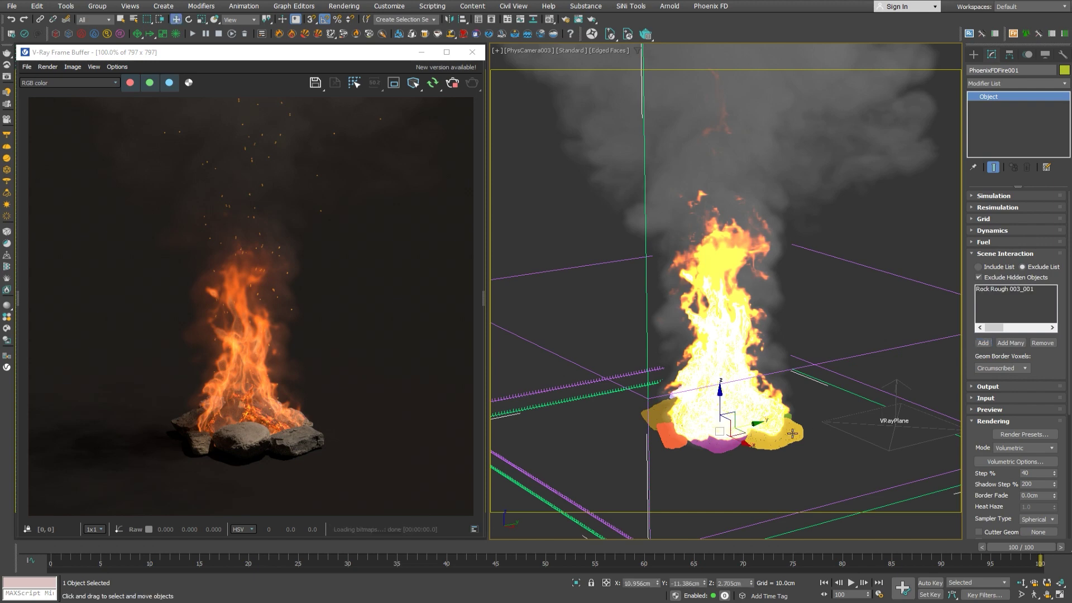
Exclude the six rocks from Rock Jagged 001_001 to Rock Rough 004_001, then render and stop
left_click(1010, 343)
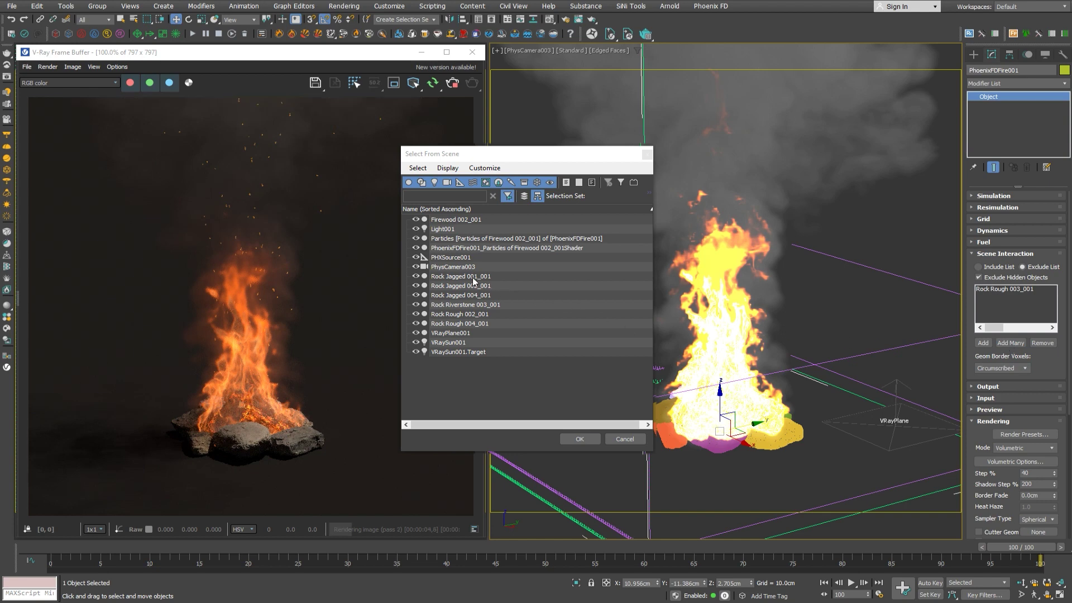
left_click(473, 277)
left_click(472, 323, "shift")
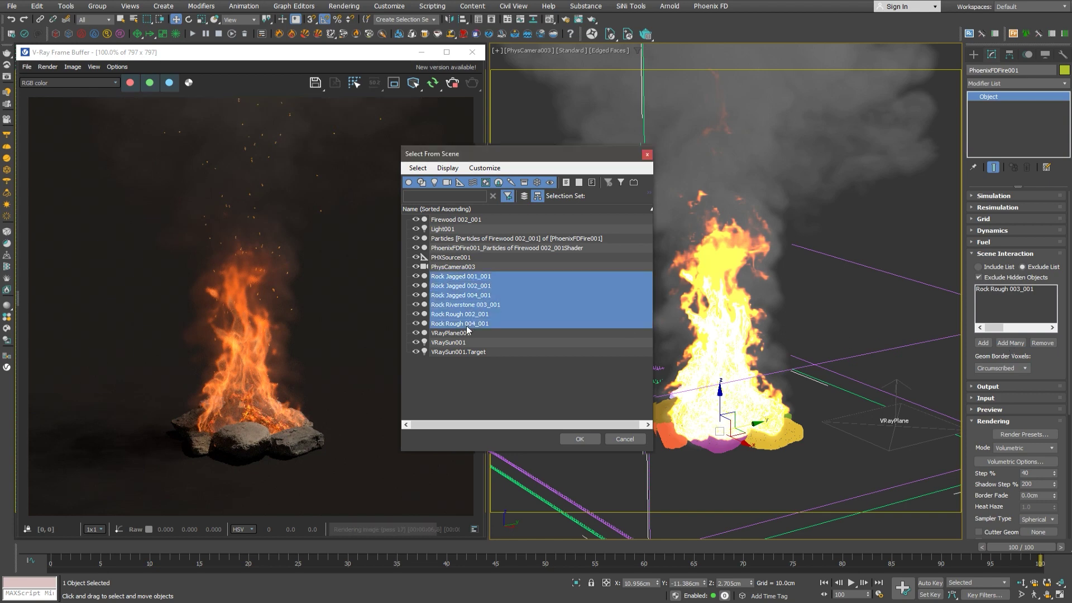
left_click(579, 440)
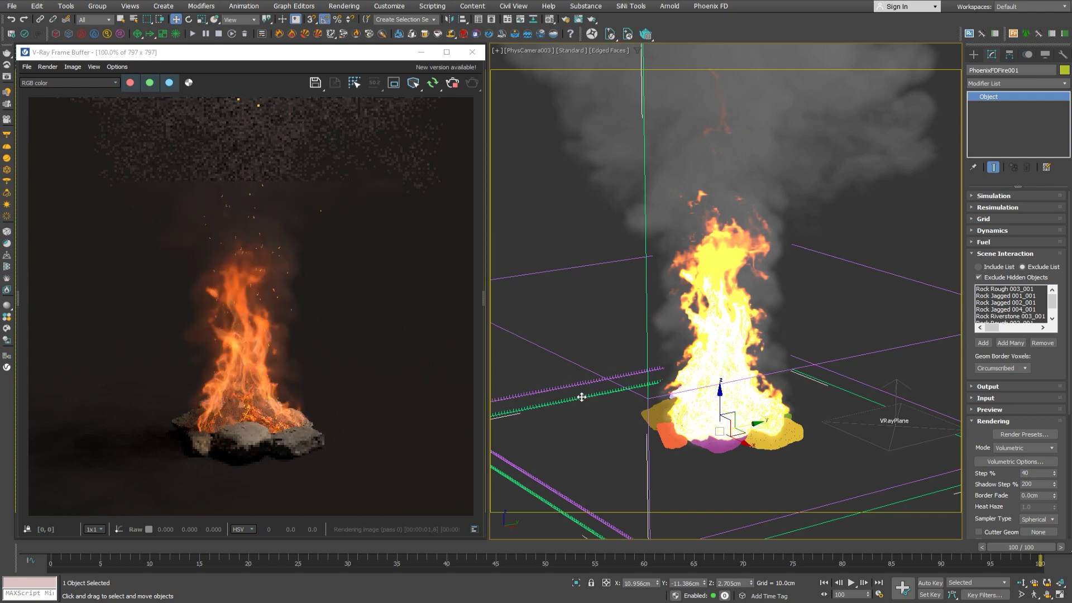
left_click(448, 82)
left_click(449, 82)
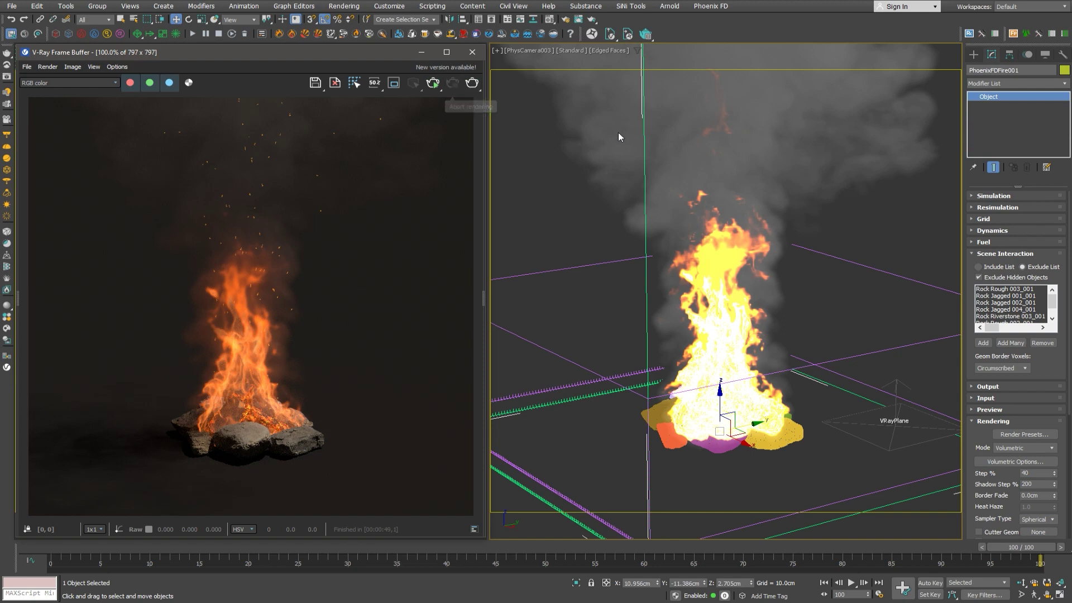
Pop the fire's Grid settings out into a floating panel beside the viewport
left_click(1001, 219)
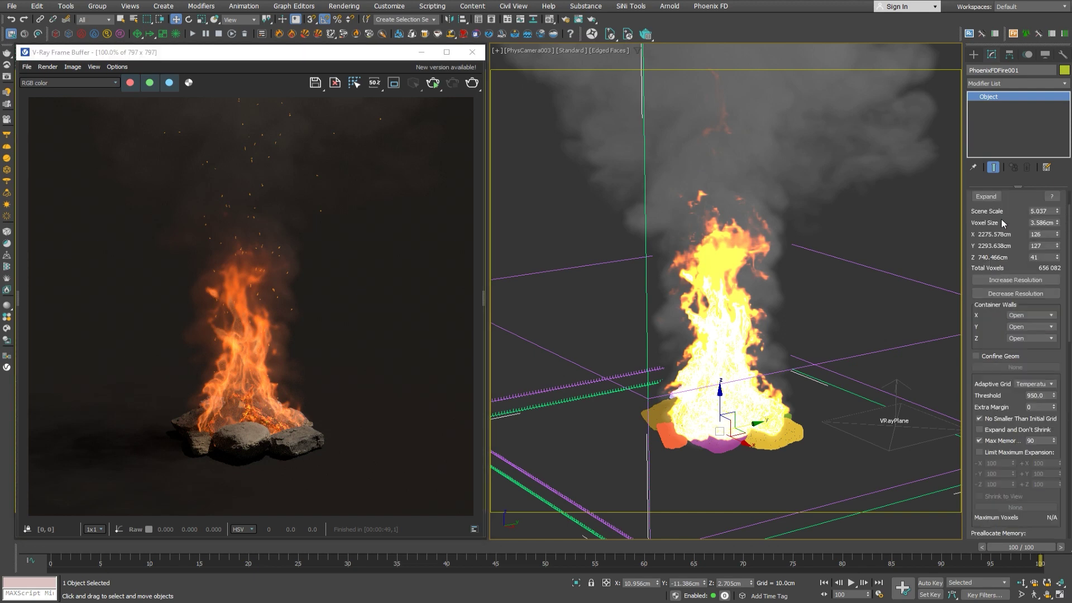
left_click_drag(1002, 224, 1022, 243)
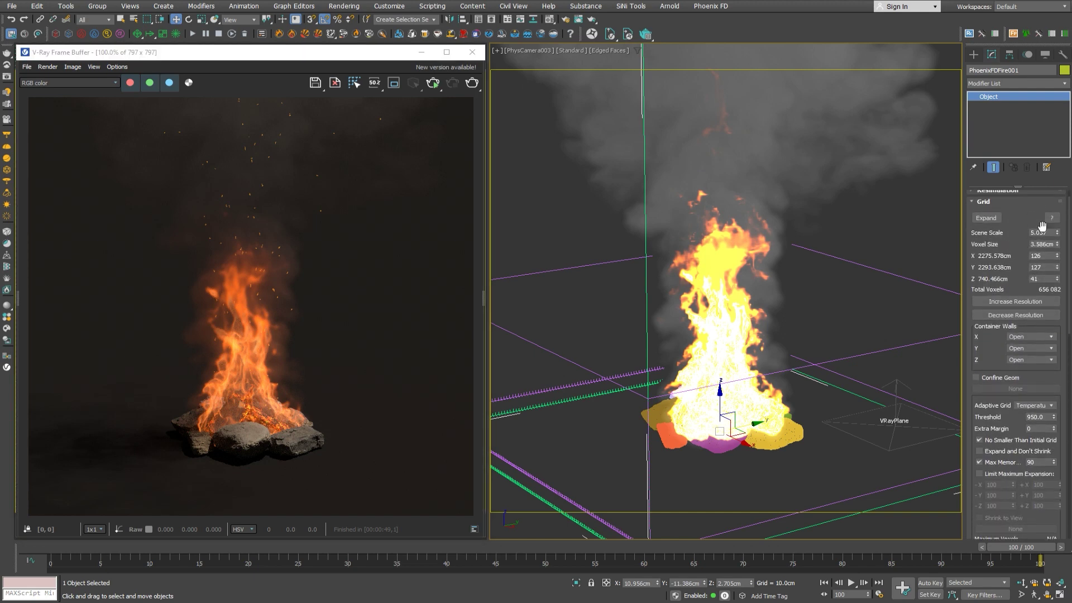
left_click(986, 217)
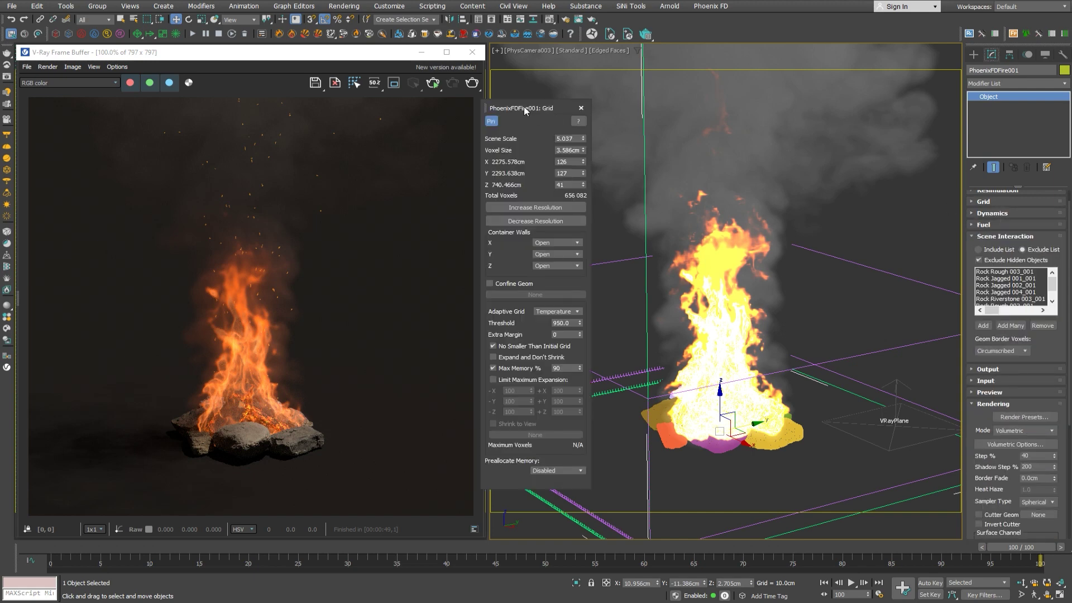
left_click_drag(528, 105, 537, 135)
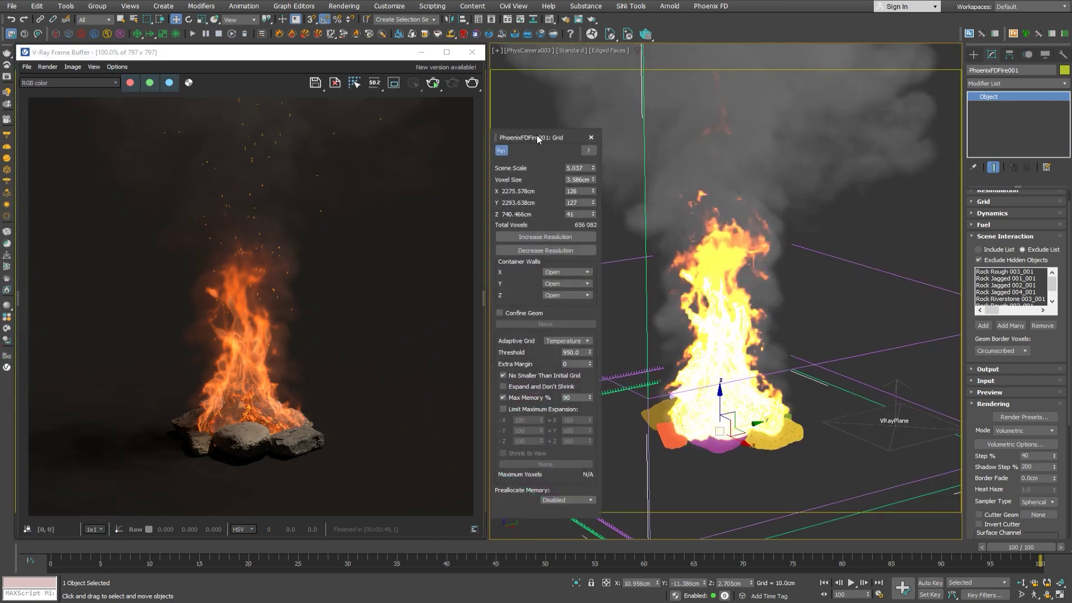
Increase the grid resolution to 2.869cm voxels, giving a 158×159×51 grid
left_click(529, 237)
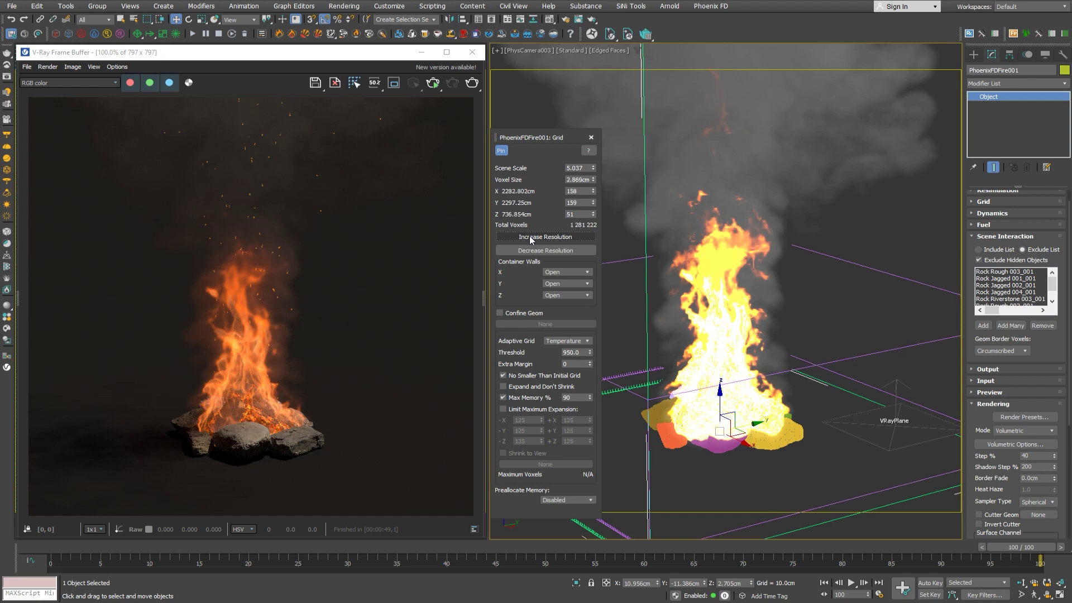
left_click(800, 437)
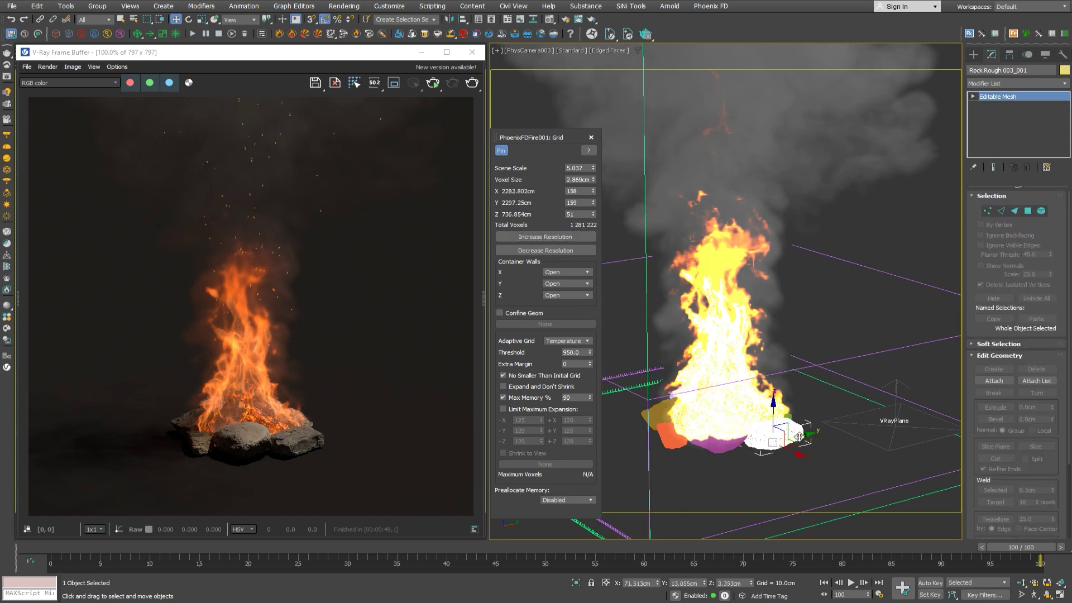
left_click(894, 433)
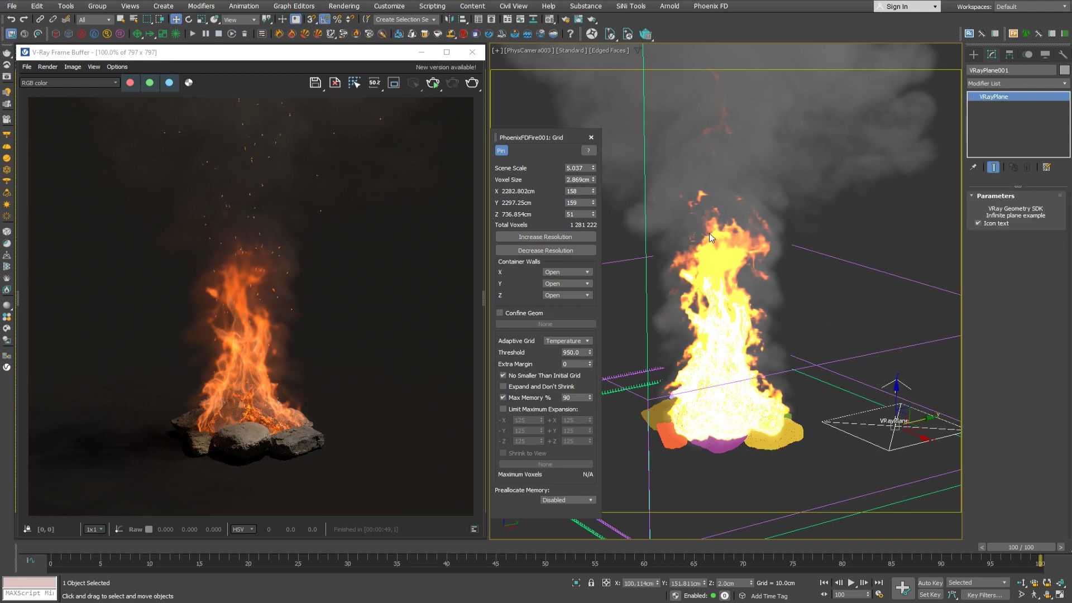
left_click(521, 238)
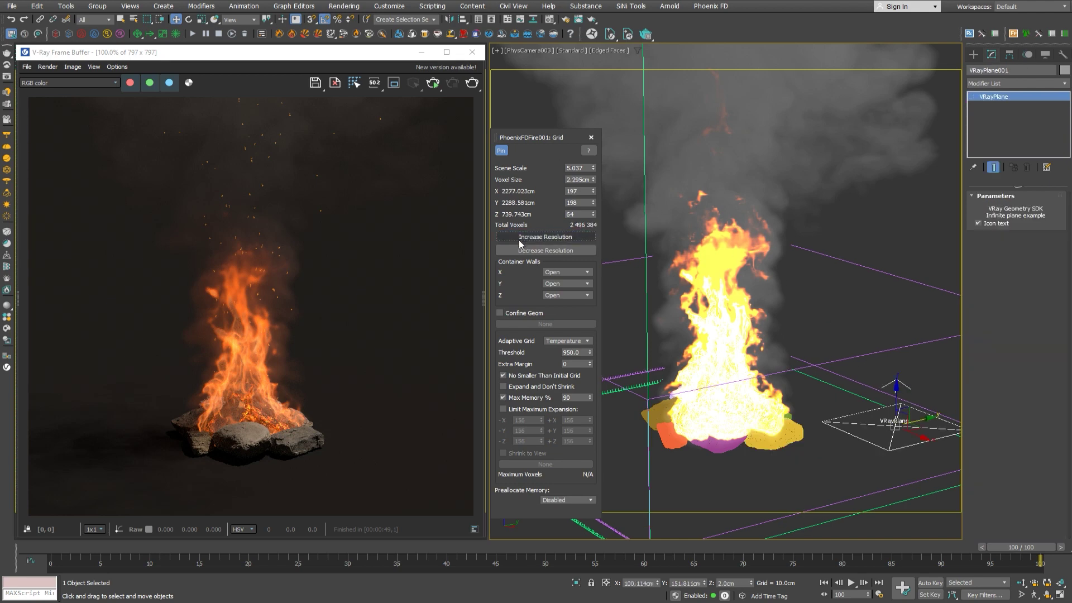
left_click(520, 251)
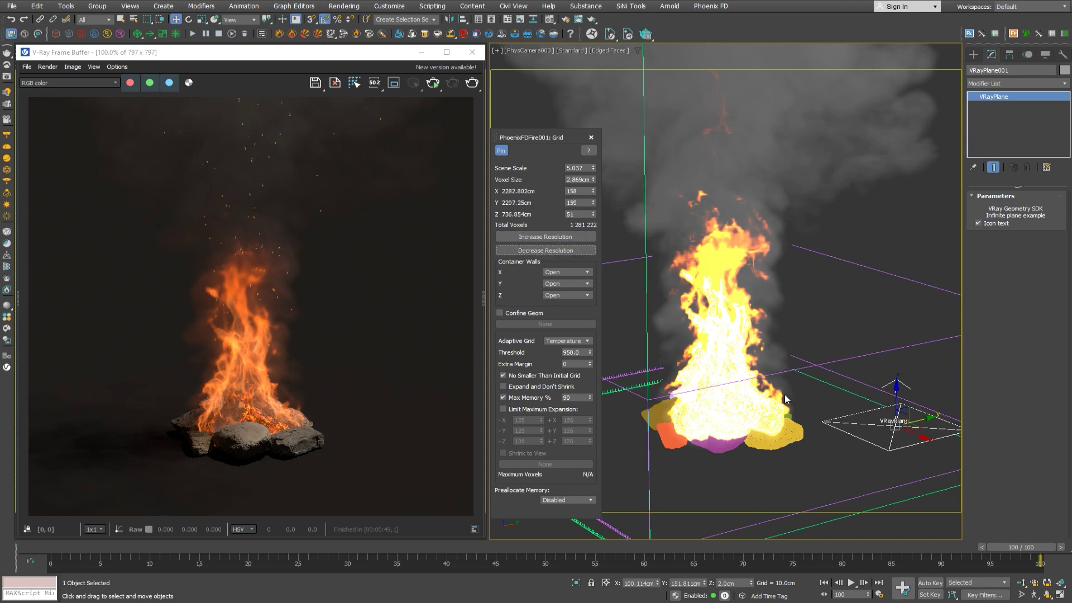
key("ctrl+z")
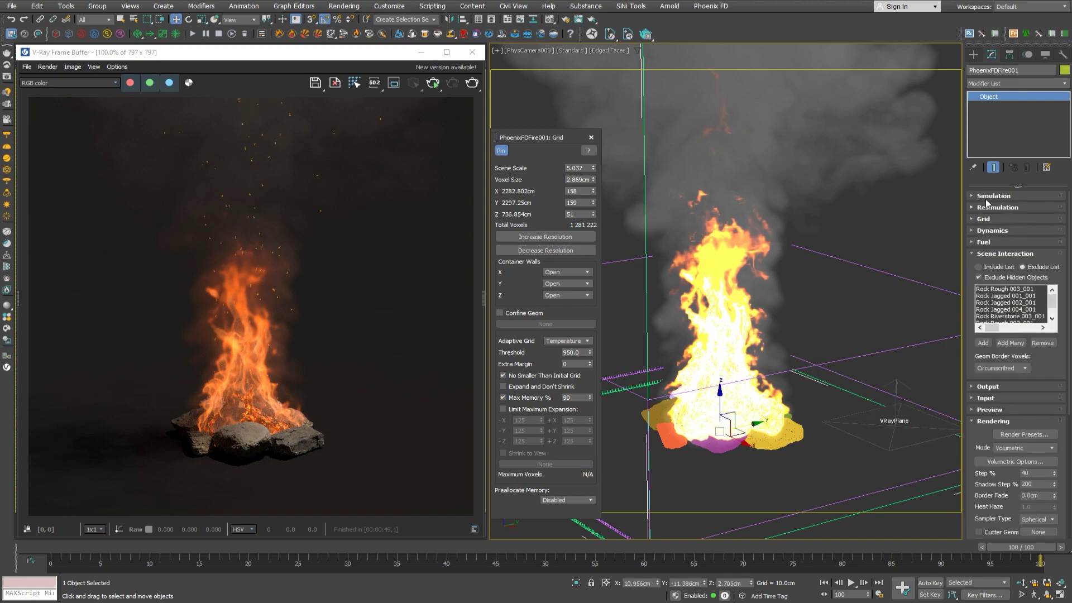
left_click(987, 208)
left_click(992, 194)
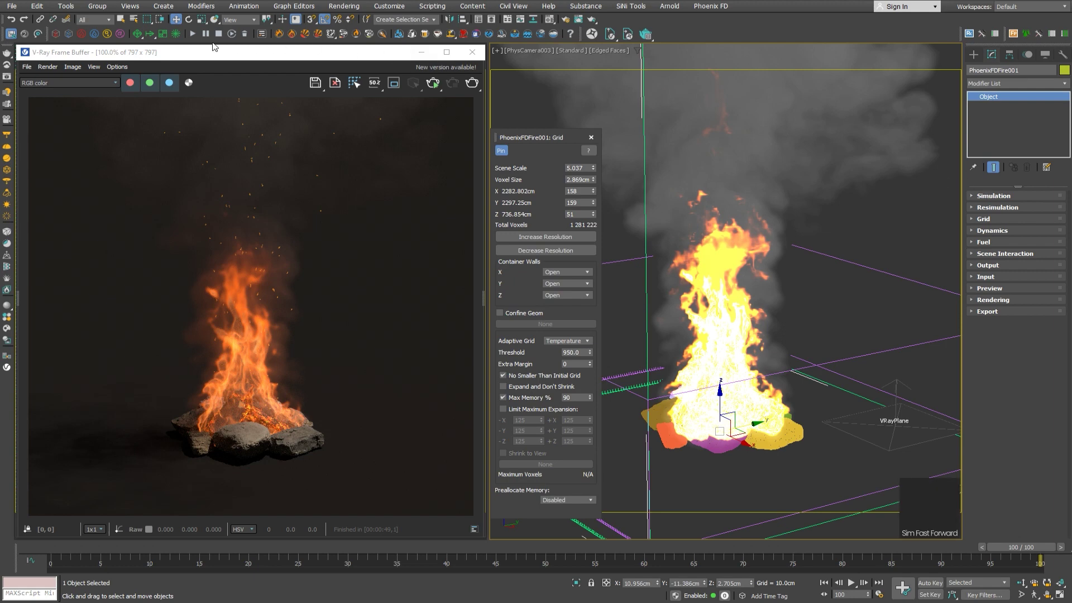
Run the higher-resolution fire simulation through frame 100
left_click(193, 34)
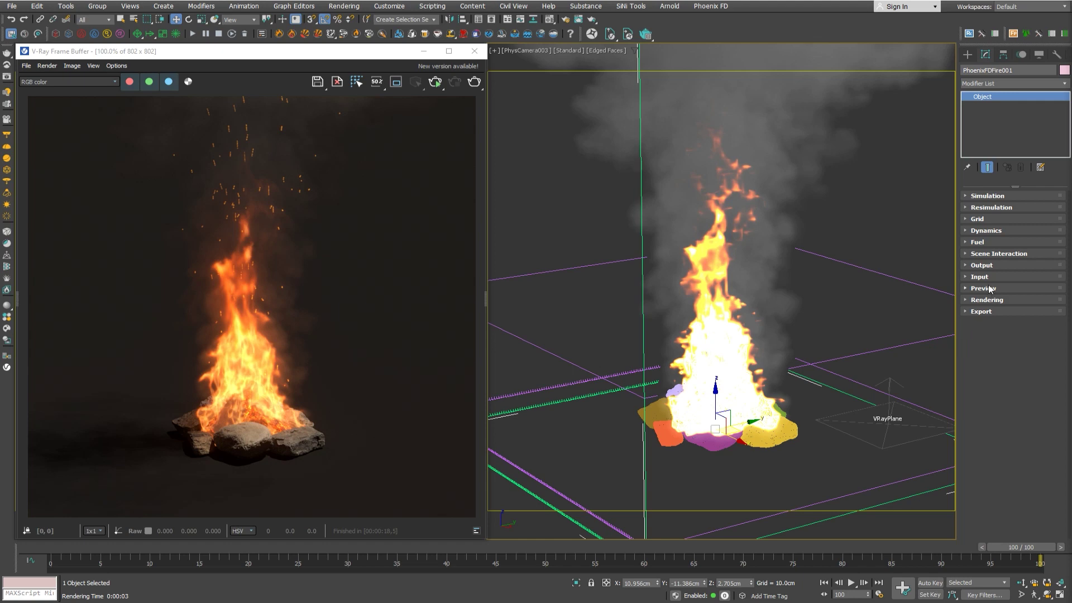
Disable the fire's GPU preview in the viewport
left_click(984, 288)
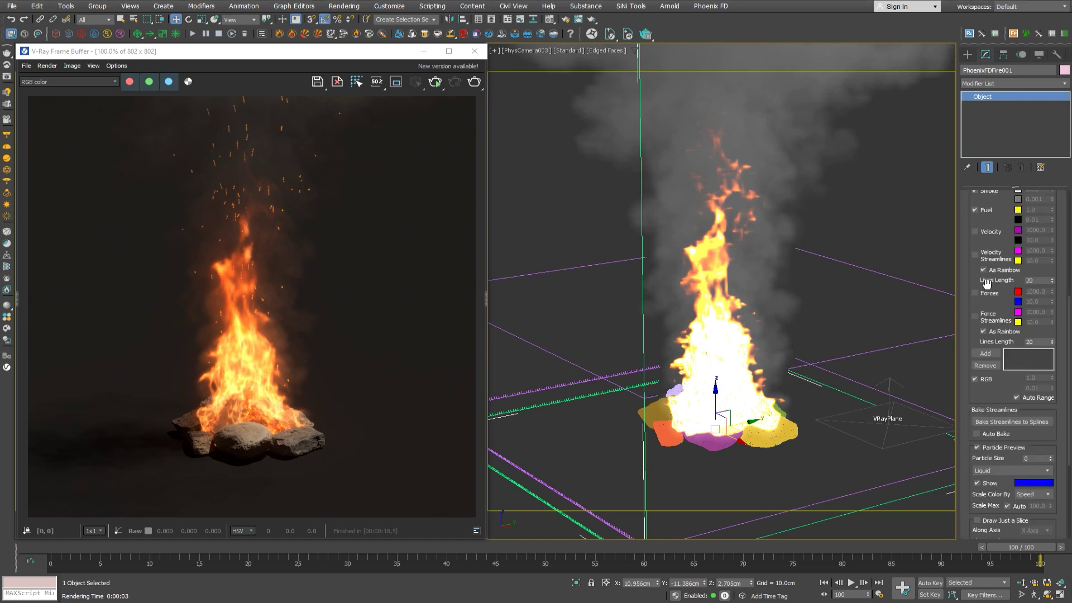
left_click_drag(974, 489, 974, 387)
left_click(977, 477)
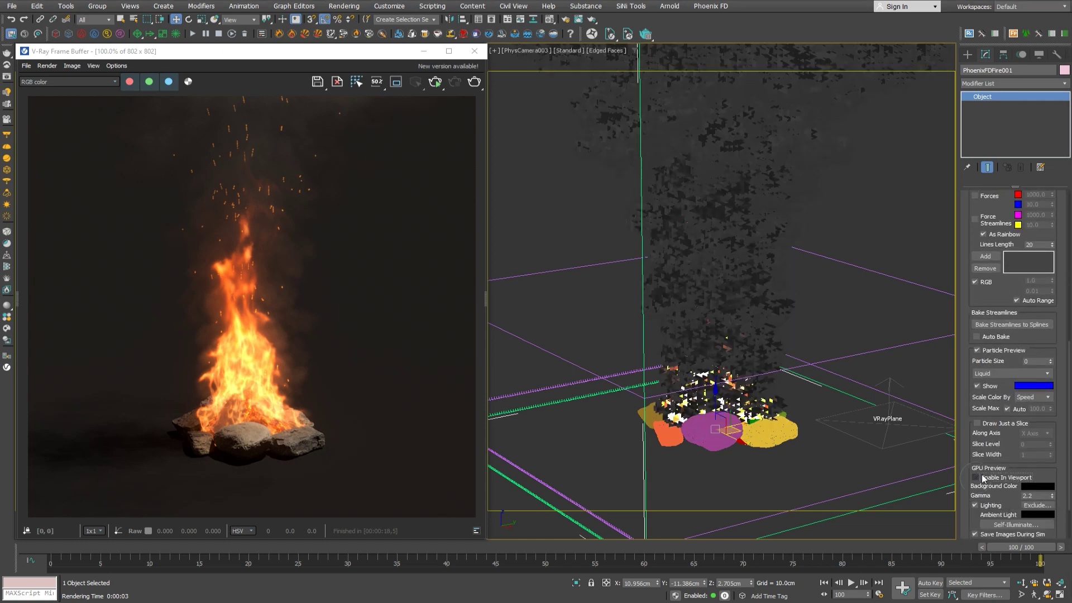
Add a Twist modifier with a 2000-degree angle to the fire and render it
left_click(1003, 85)
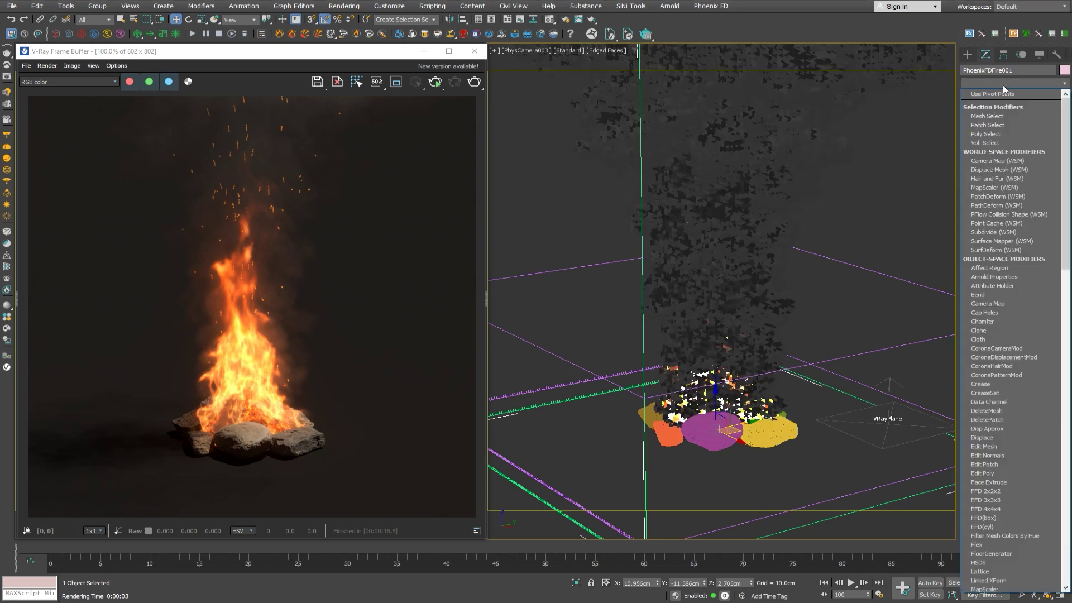
key("t")
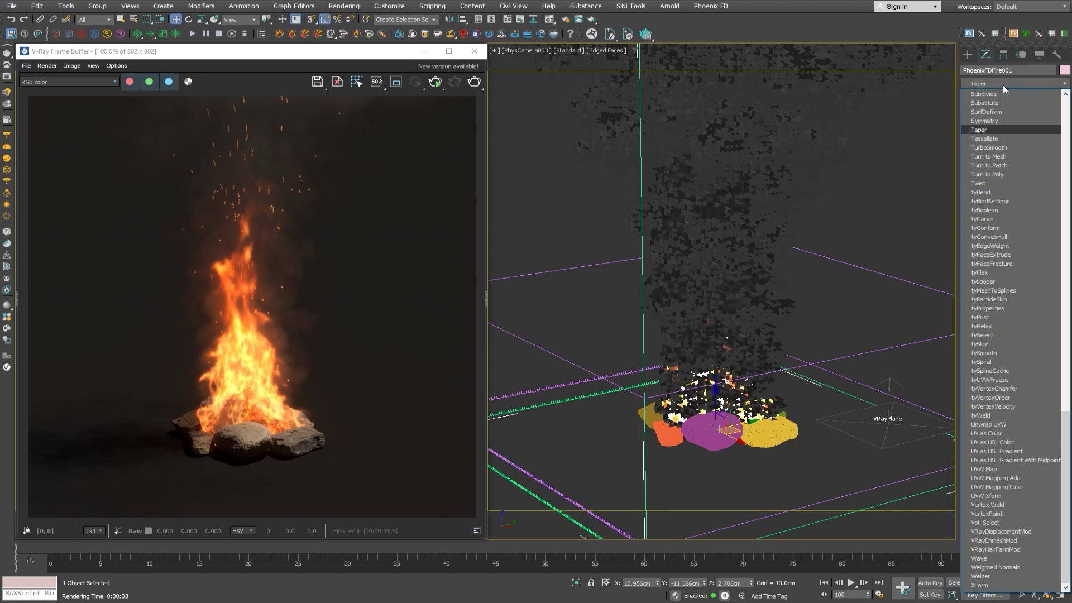
left_click(983, 183)
left_click_drag(1038, 216, 1011, 83)
left_click_drag(1040, 207, 1047, 68)
left_click_drag(1035, 216, 1037, 111)
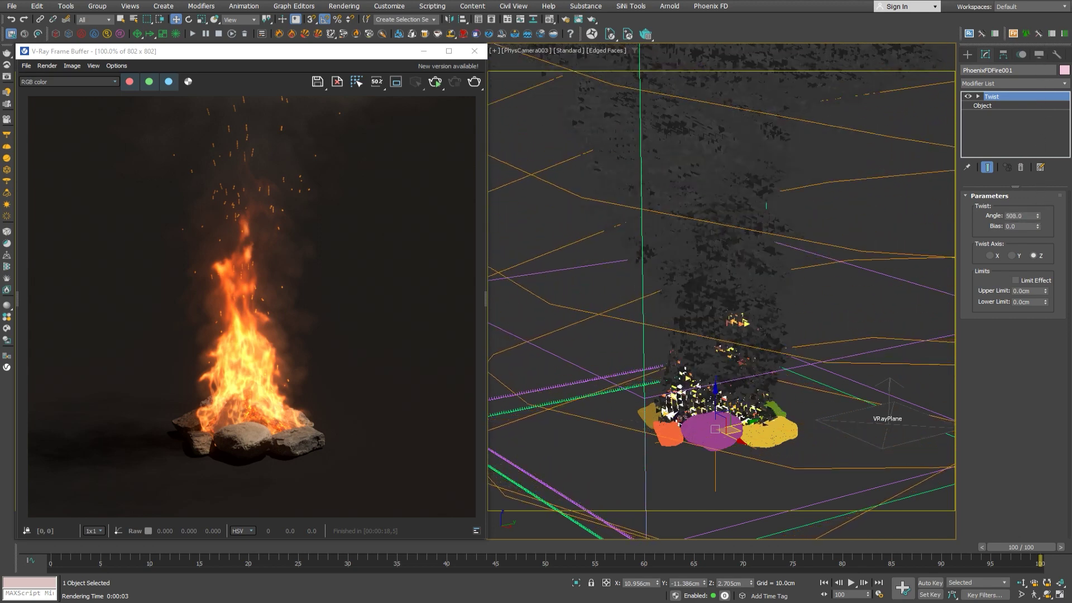
double_click(1012, 215)
key("Return")
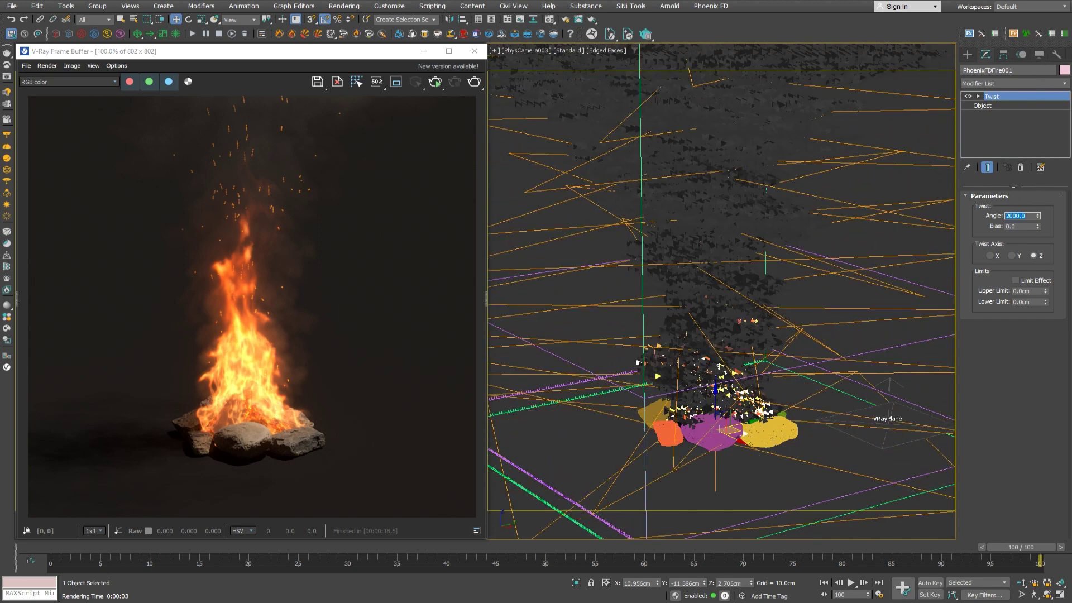
left_click(435, 82)
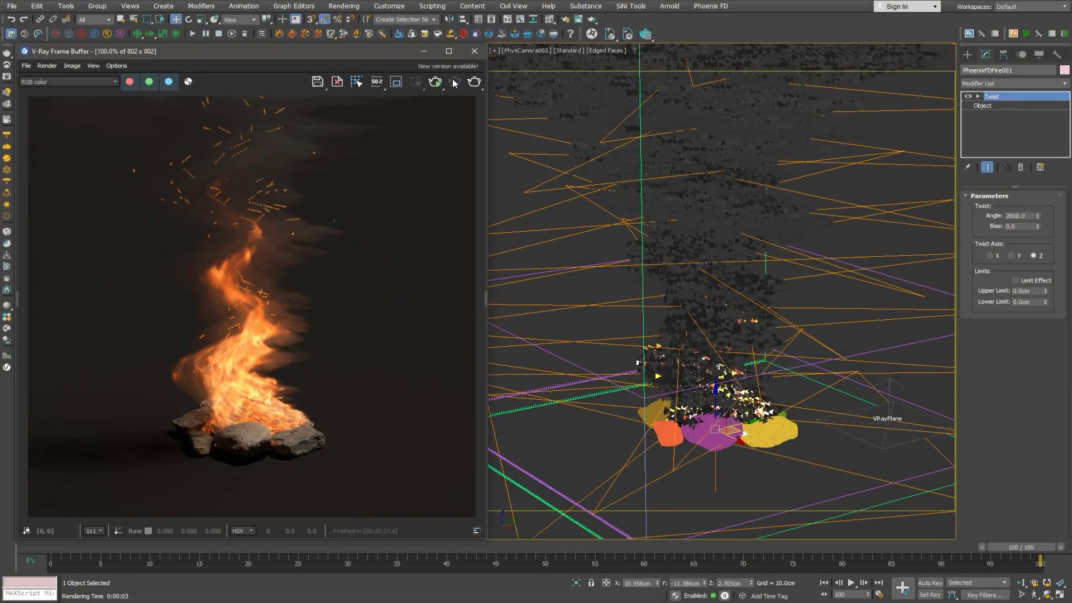
Replace the Twist modifier with a Taper modifier whose amount is reset to zero
left_click(1024, 169)
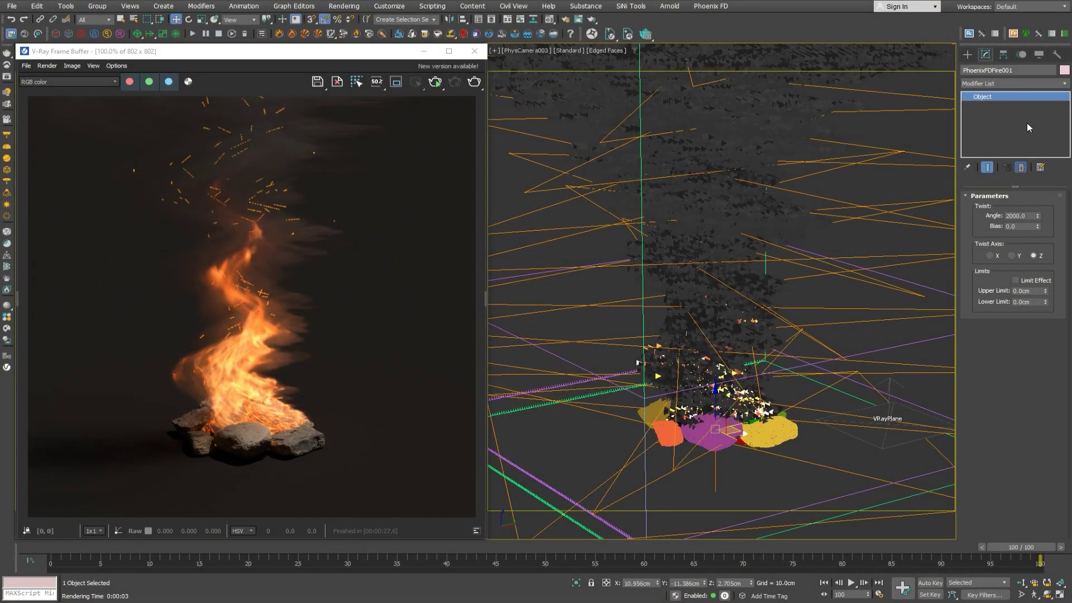
left_click(1027, 82)
key("t")
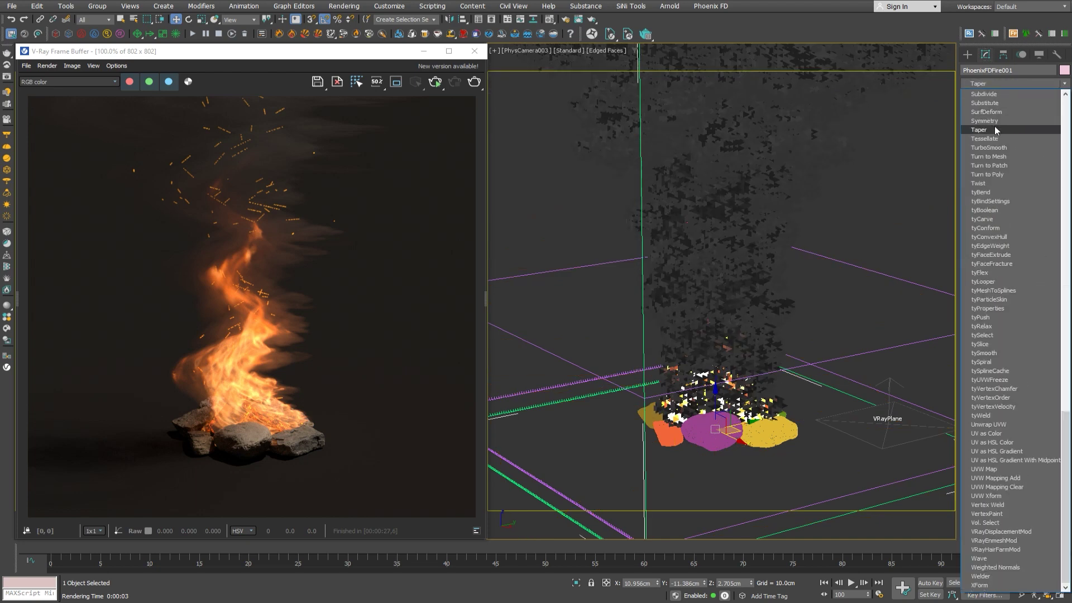
left_click(994, 127)
left_click_drag(1039, 216, 1048, 216)
right_click(1039, 215)
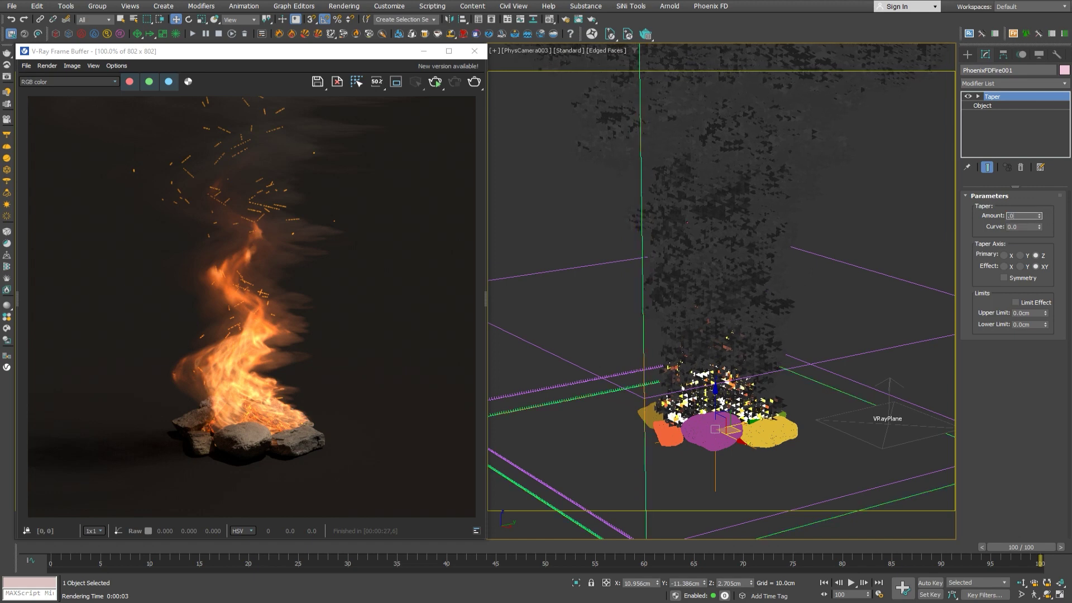
Auto-key a Taper amount of -2, check frame 20 and the last frame, then render
left_click(931, 583)
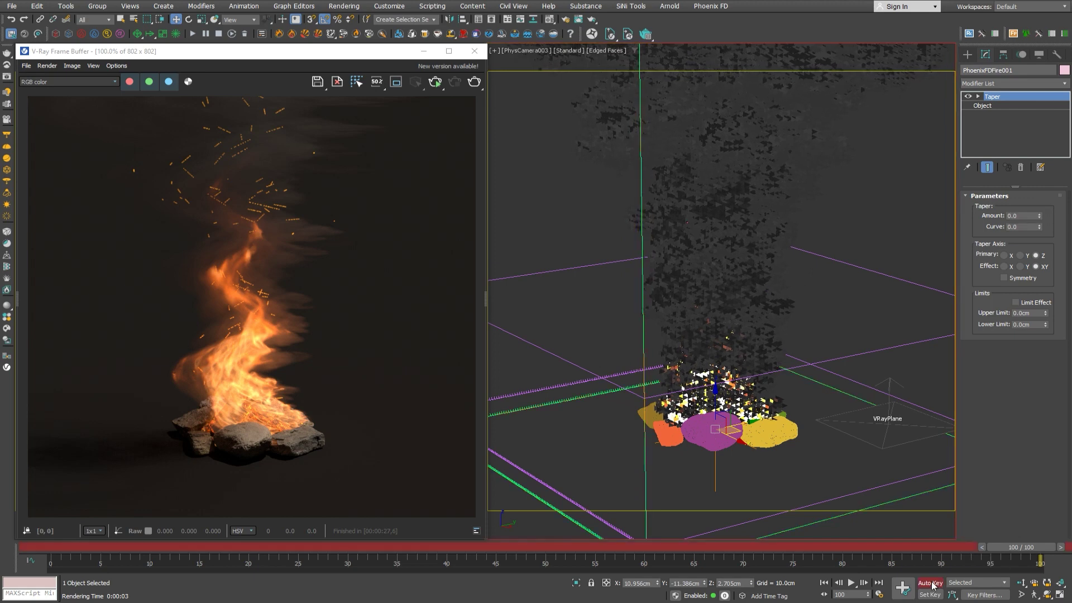
double_click(1026, 216)
type("-2")
key("Return")
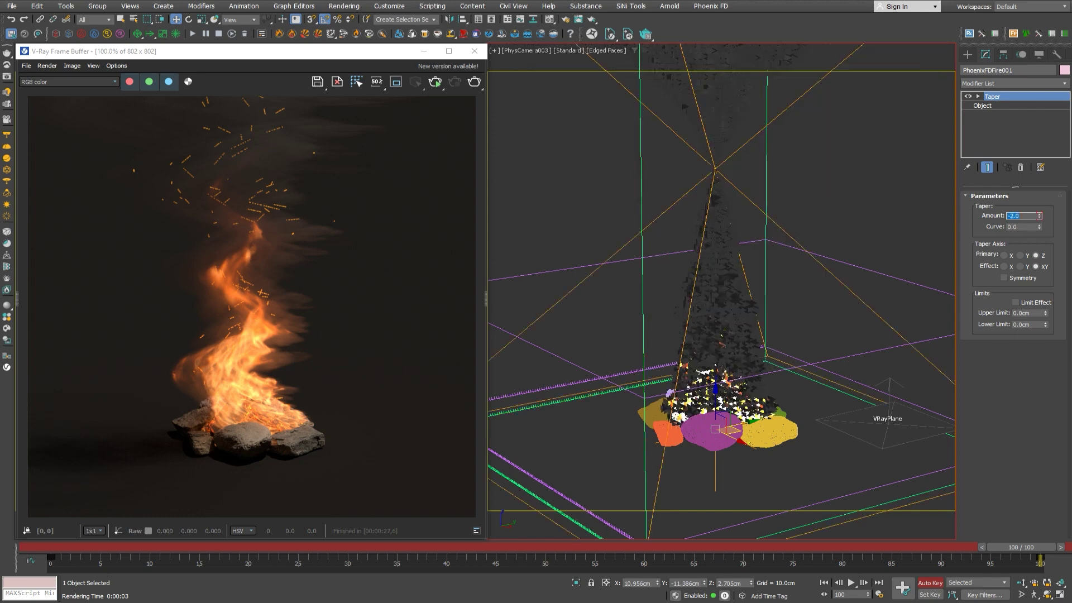
left_click(930, 583)
mouse_move(1031, 548)
left_mouse_down()
mouse_move(265, 518)
mouse_move(59, 526)
mouse_move(1041, 535)
left_mouse_up()
key("w")
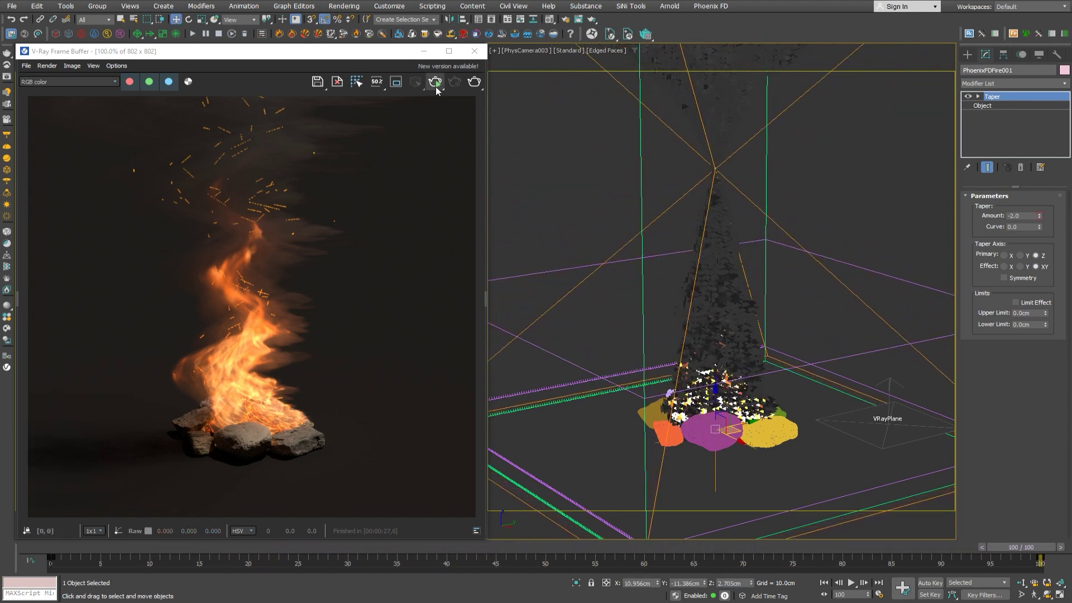
left_click(436, 83)
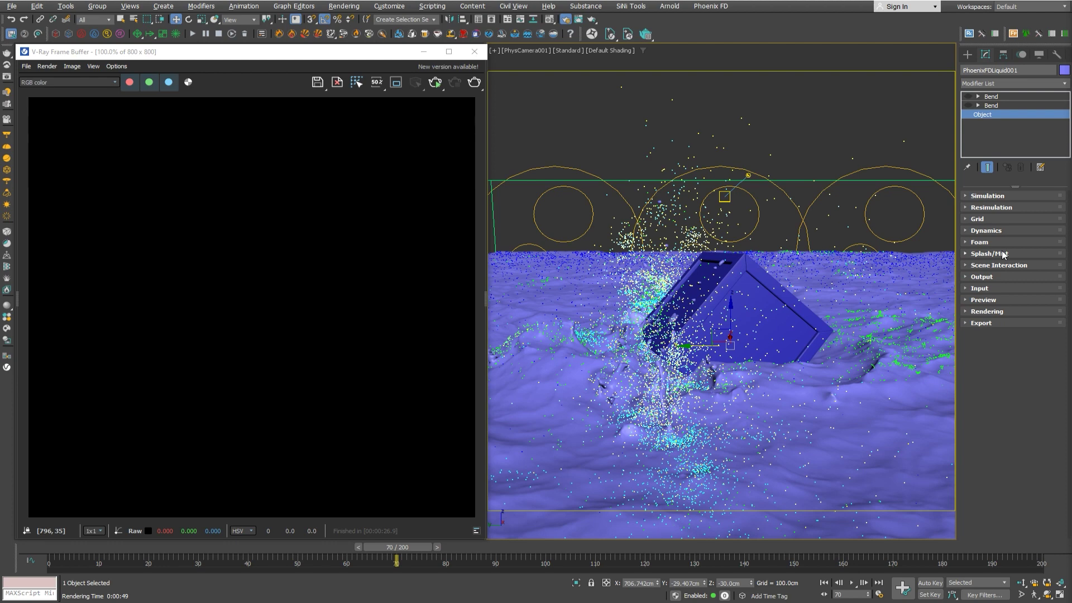
Set PhoenixFDLiquid001's Splash Split to 0.01 in the Splash/Mist rollout
left_click(988, 254)
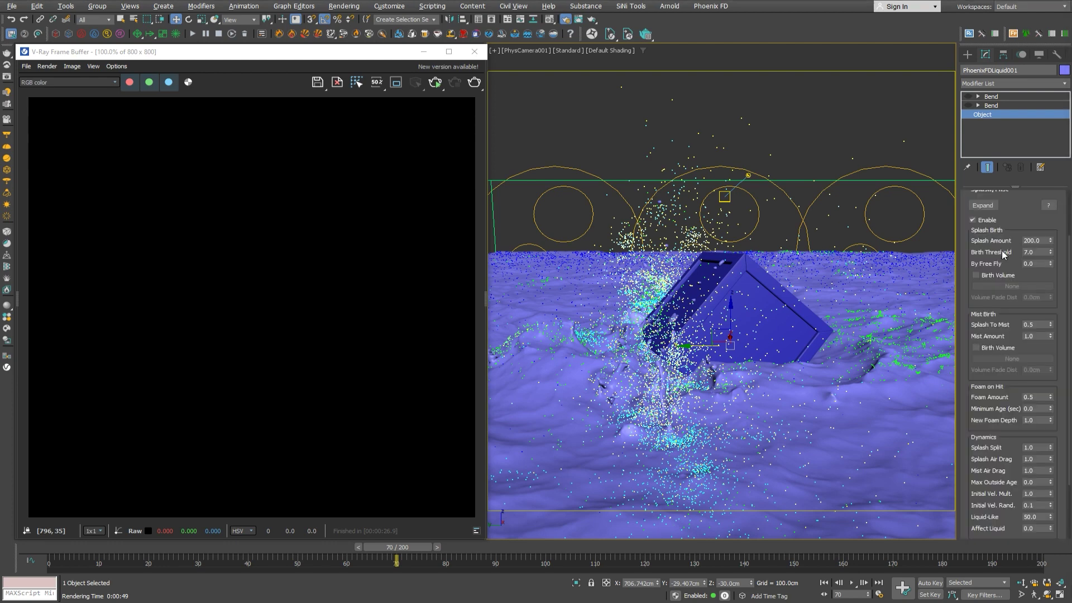
left_click_drag(989, 471, 1004, 382)
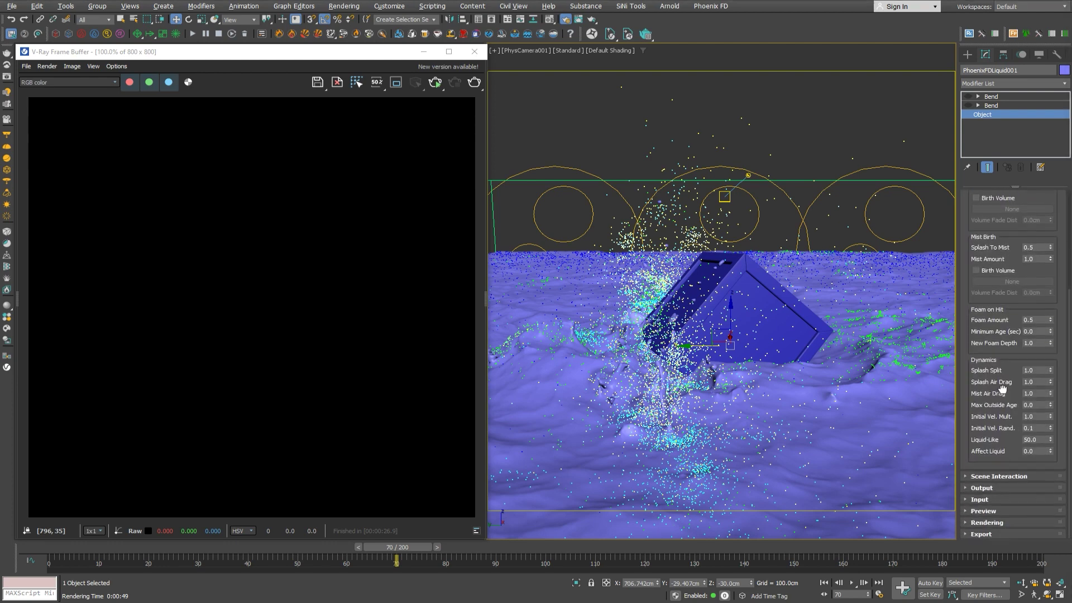
double_click(1035, 370)
Render the crate splash, recheck Splash Split, and restart the Phoenix simulation
left_click(475, 85)
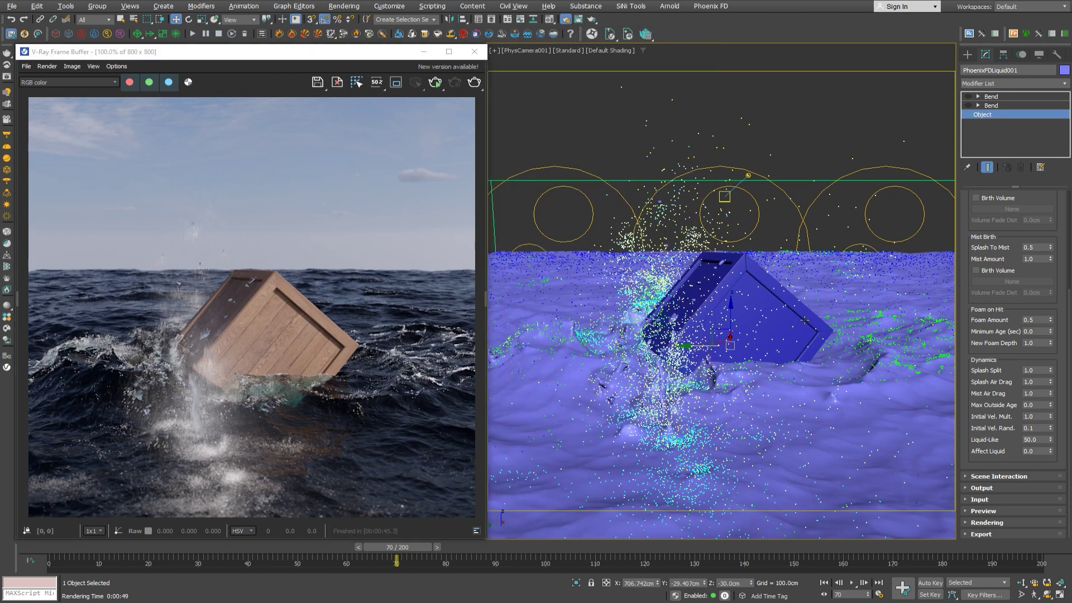
double_click(1037, 370)
left_click(194, 36)
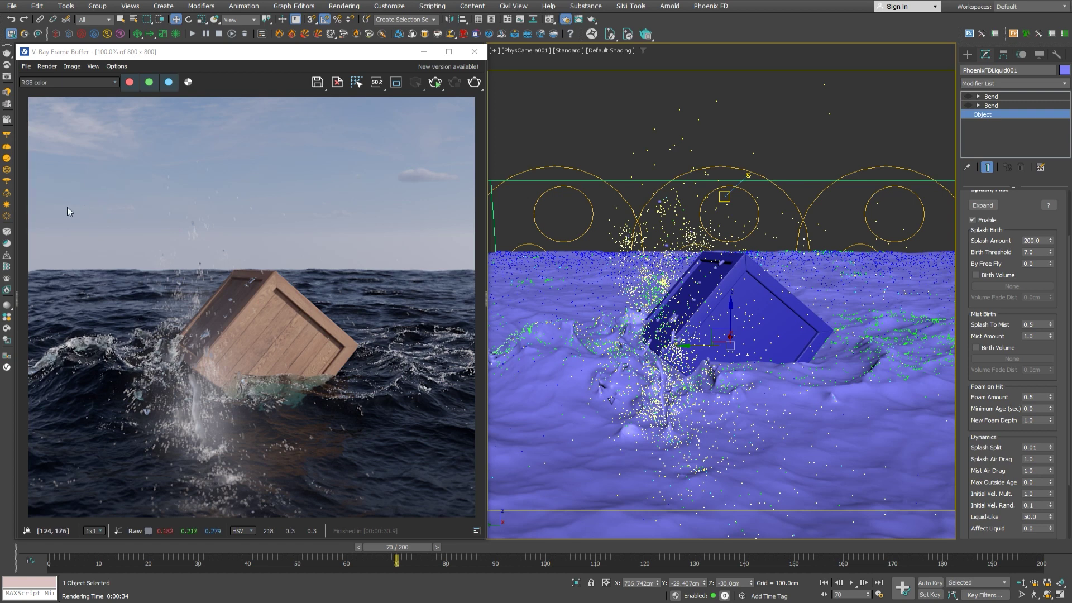
Compare the Splash Split 0.01 and 1.0 renders with the VFB history A/B wipe
left_click_drag(18, 302, 75, 301)
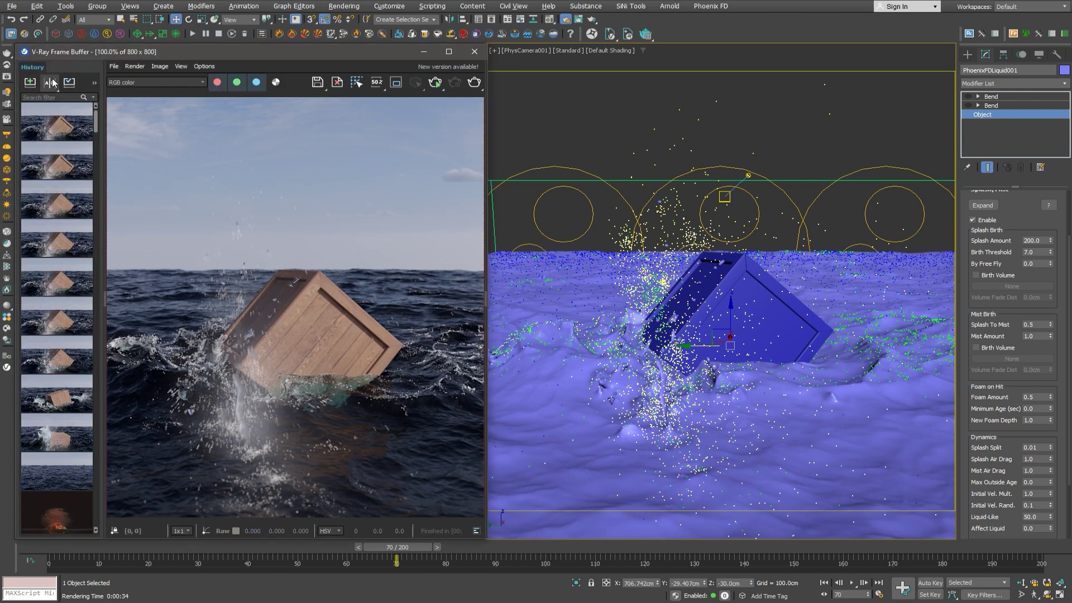
left_click(50, 82)
left_click(39, 124)
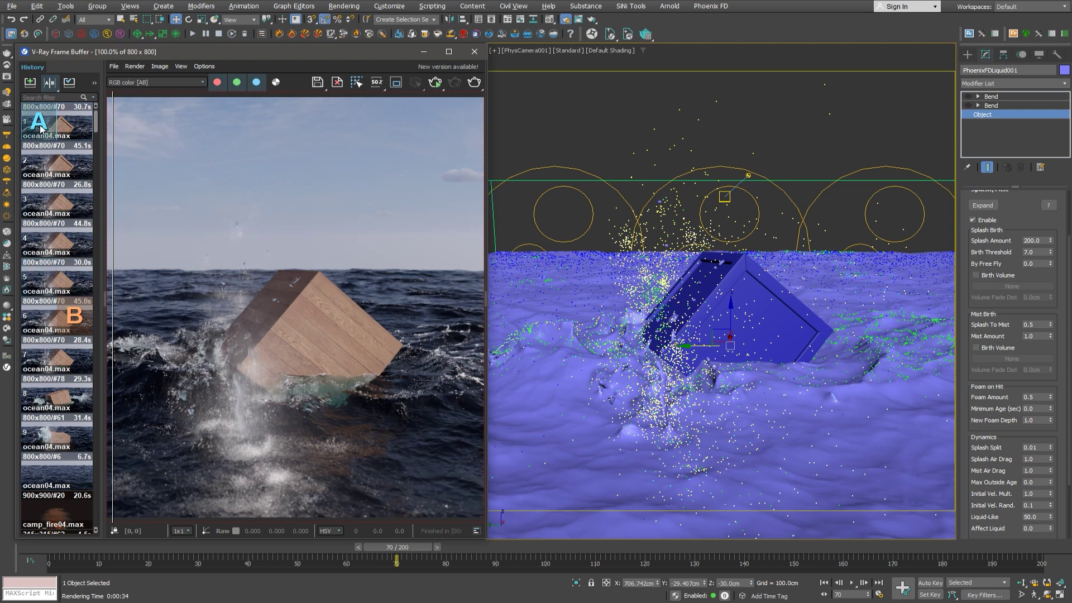
left_click(75, 161)
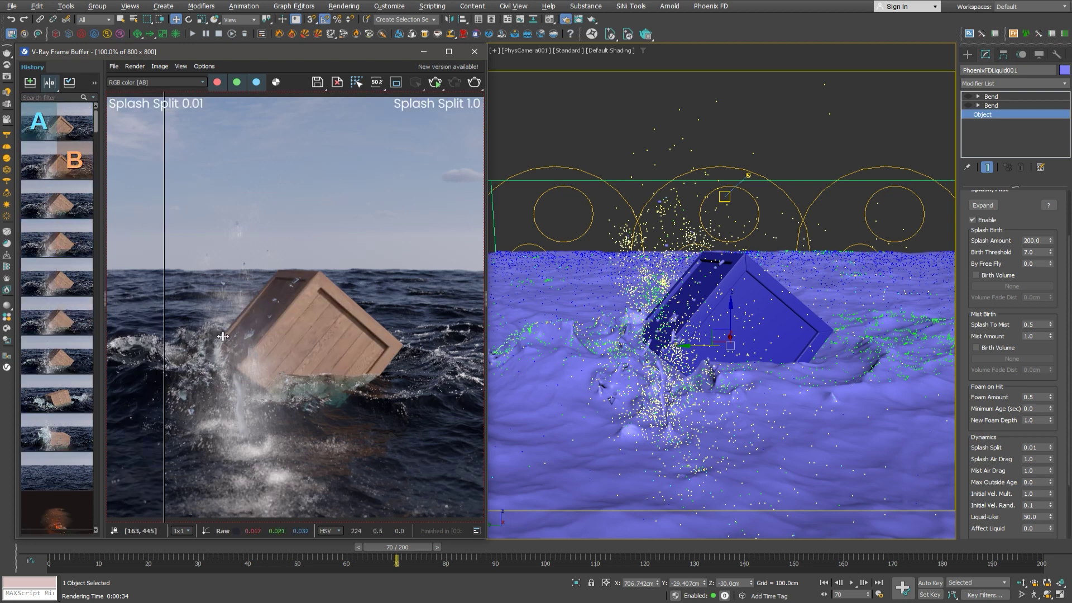
left_click_drag(230, 336, 494, 363)
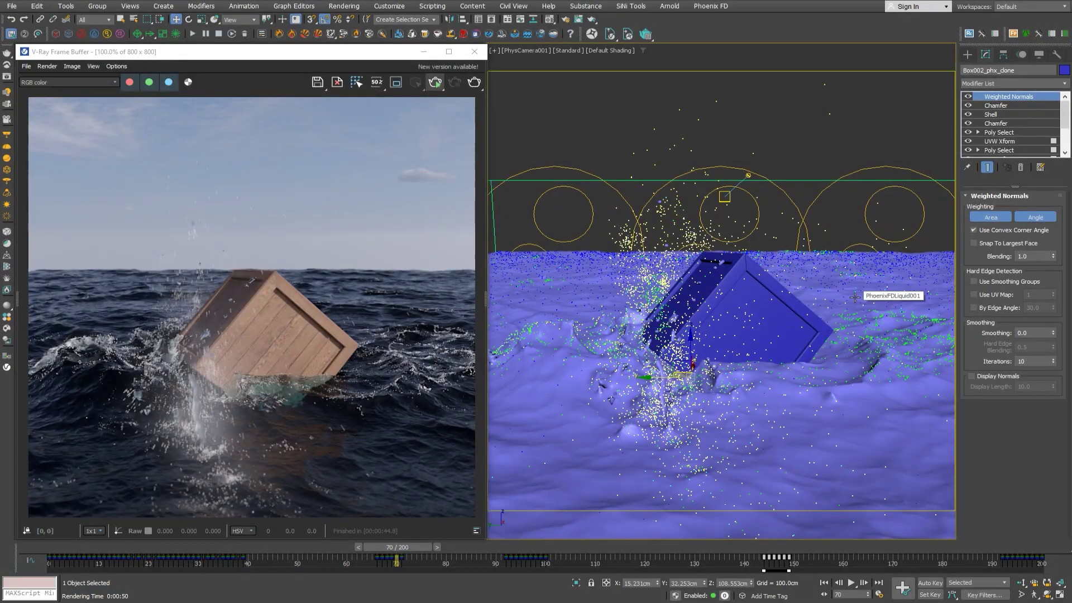
Select PhoenixFDLiquid001 and set its lower Bend modifier's Angle to 47.0
key("F4")
left_click(855, 298)
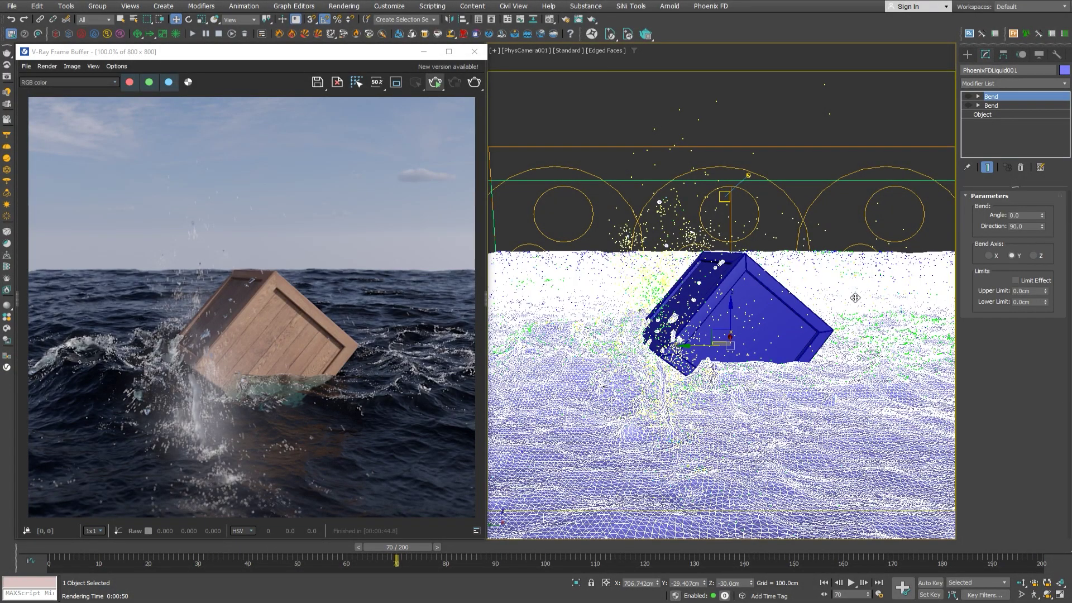
left_click(1003, 114)
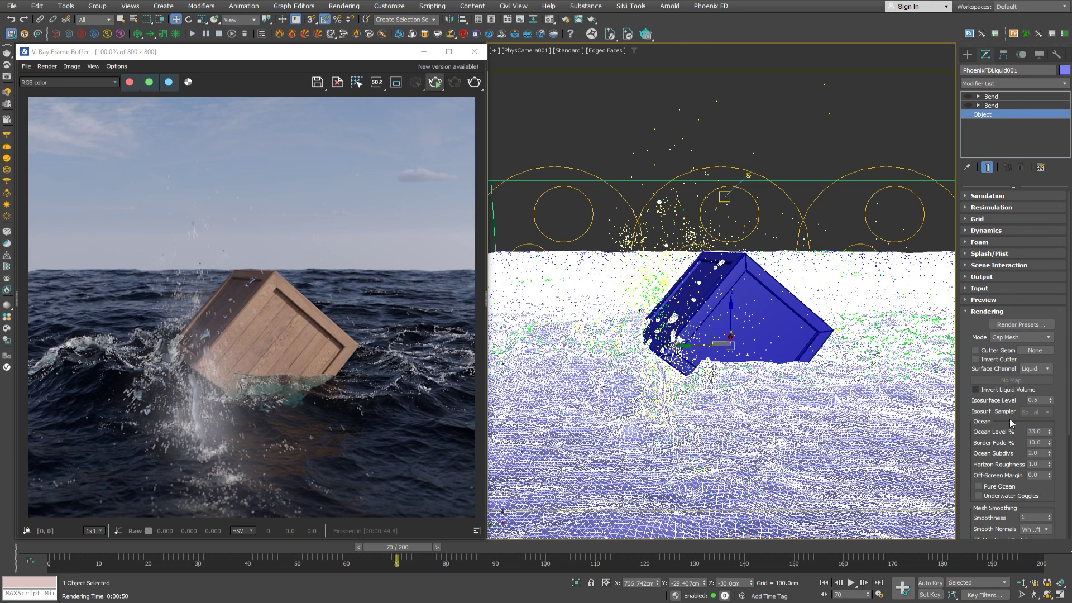
left_click(993, 105)
key("F4")
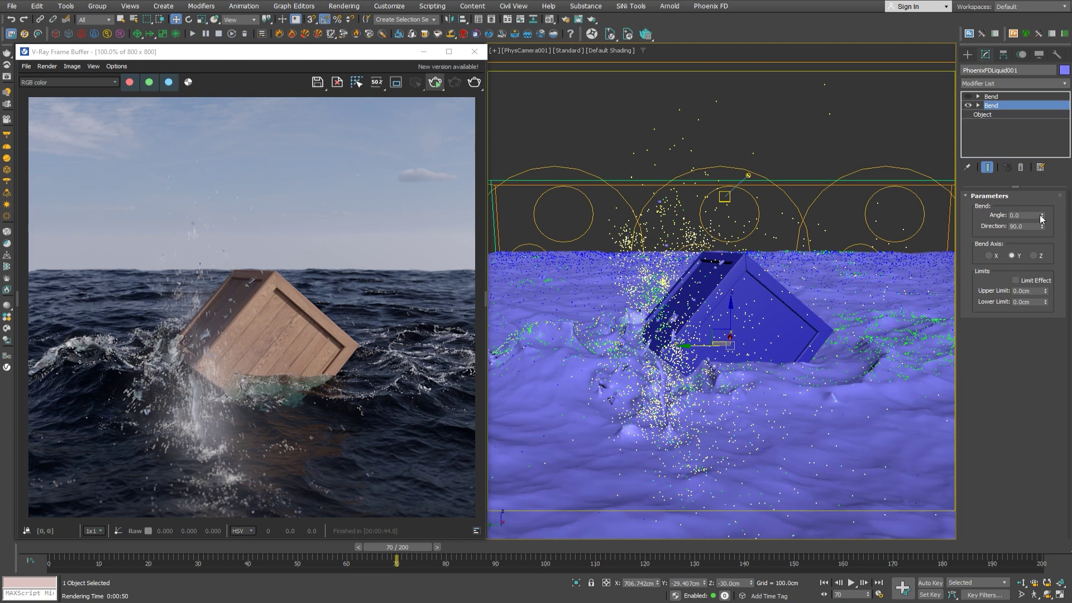
left_click_drag(1042, 216, 1046, 180)
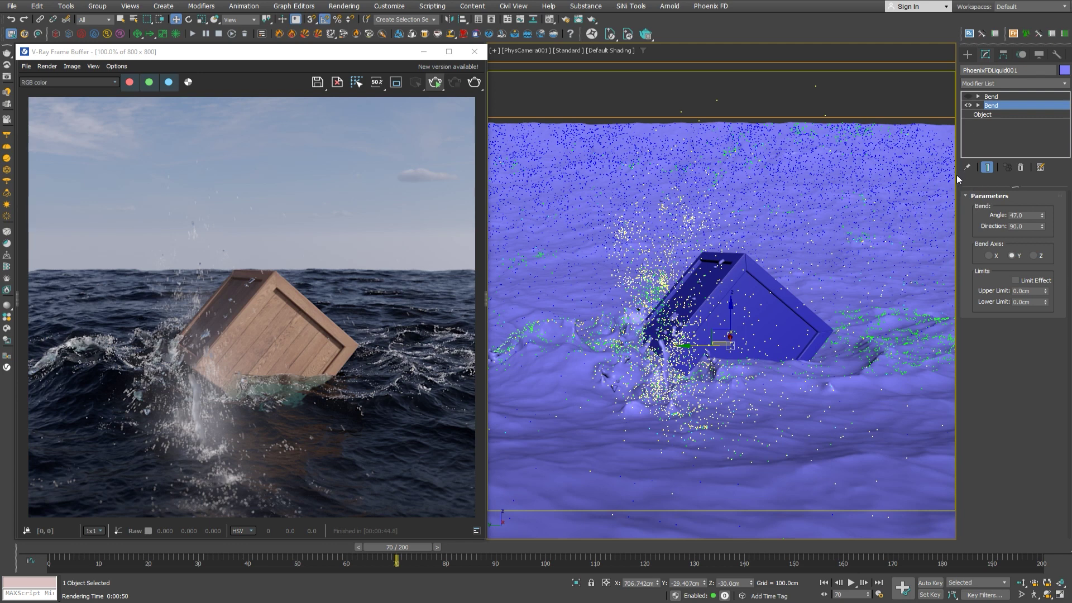
Disable the lower Bend and raise the top Bend's Angle to 111.0
left_click(969, 106)
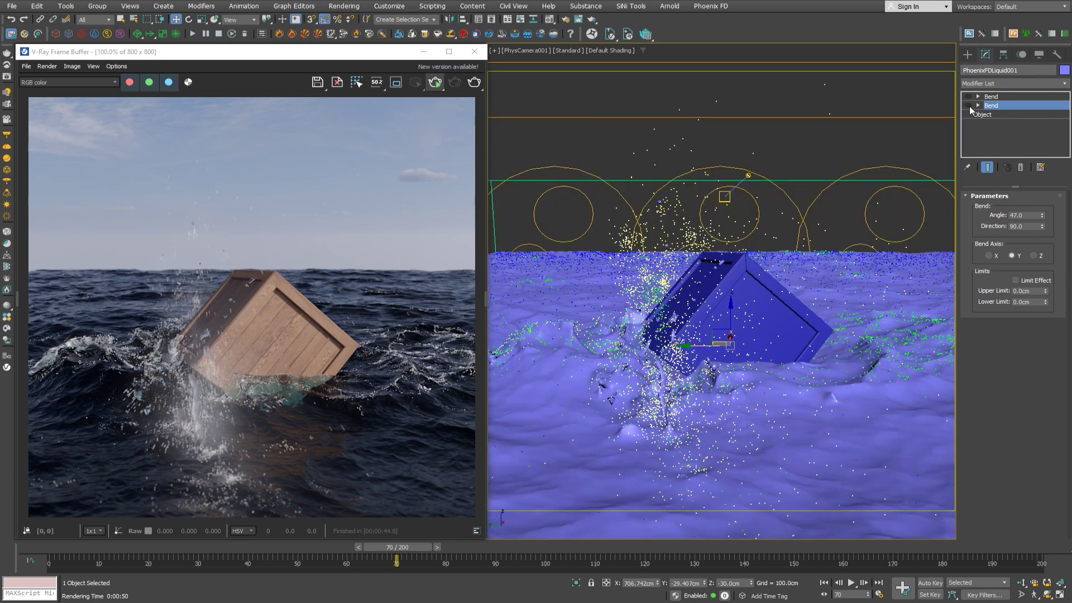
left_click(986, 98)
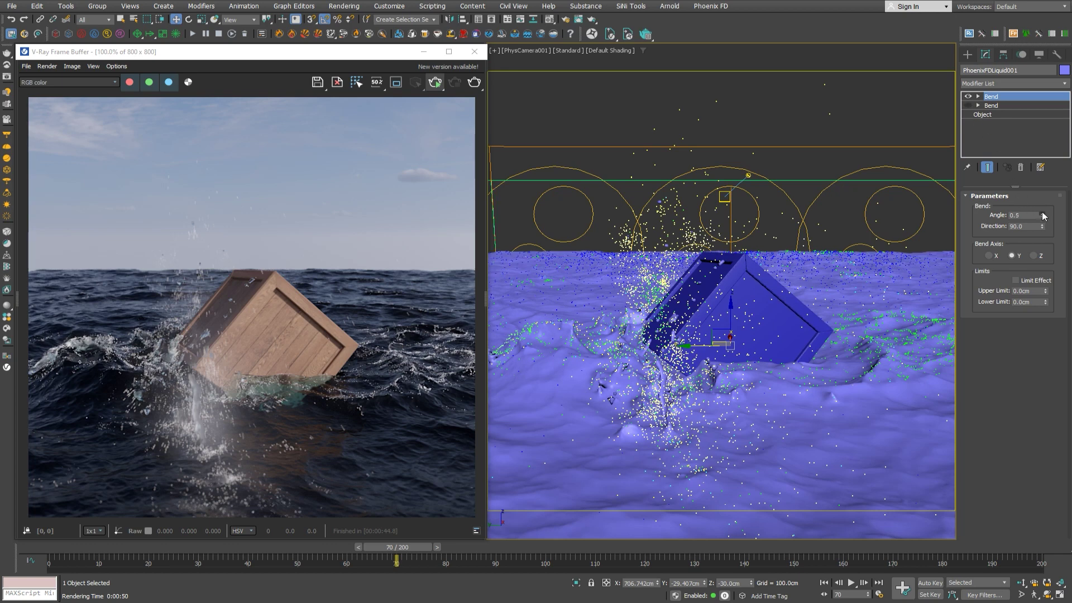
left_click_drag(1042, 215, 1061, 97)
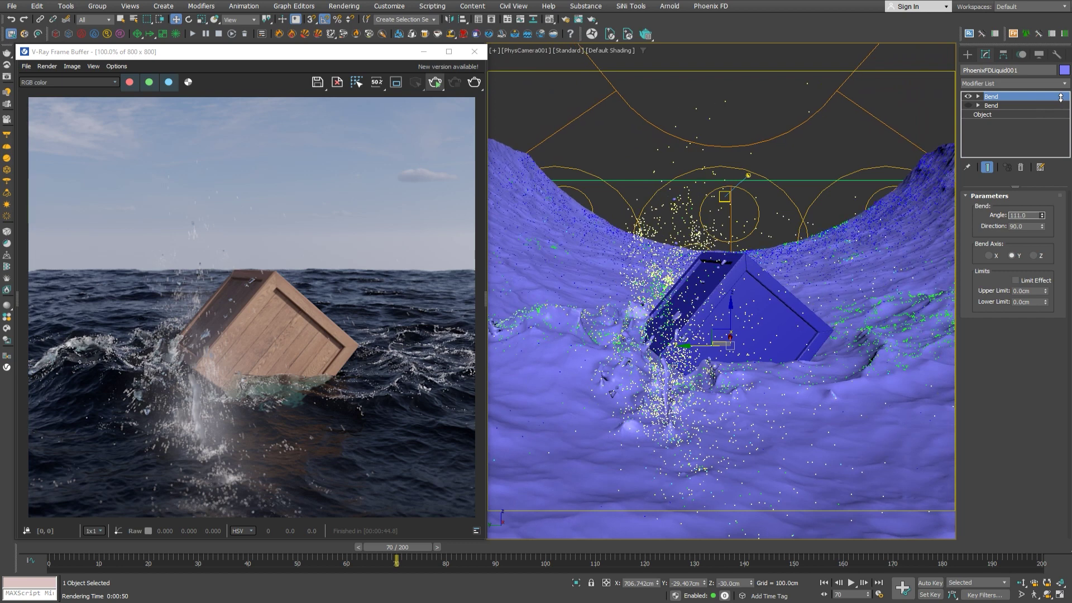
left_click_drag(1061, 97, 1062, 100)
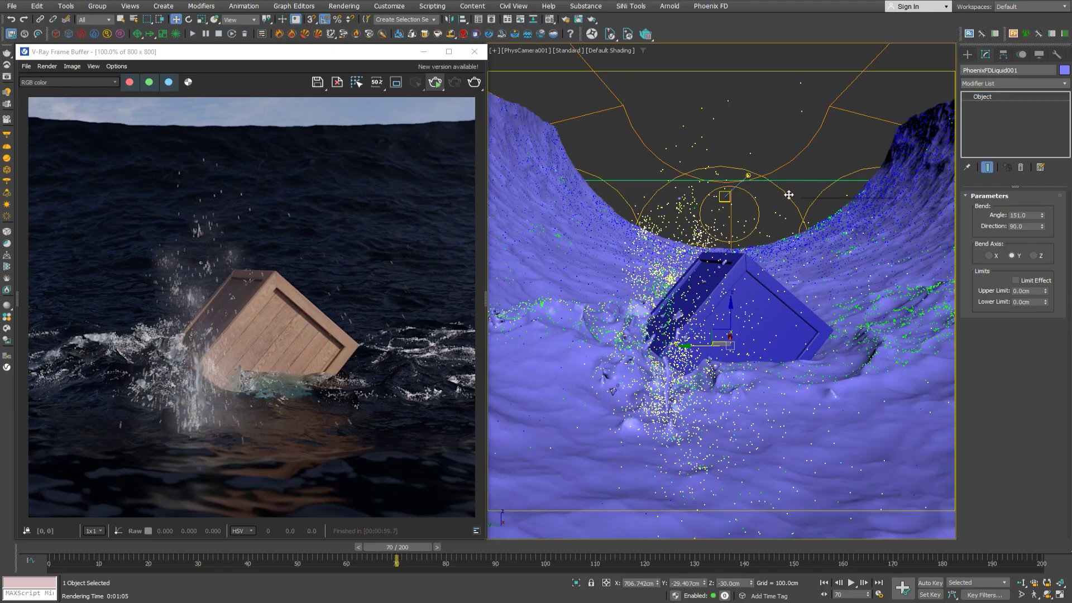
Select the mist shader and keep its scattering at ray-traced GI only
left_click(819, 195)
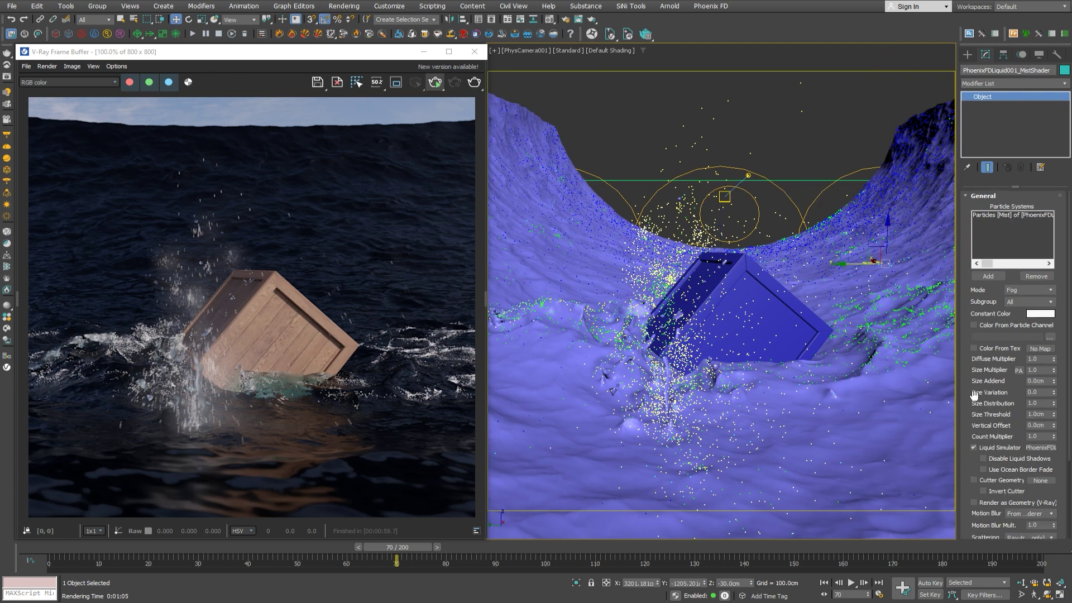
left_click_drag(974, 388, 972, 240)
scroll(972, 240, "down", 2)
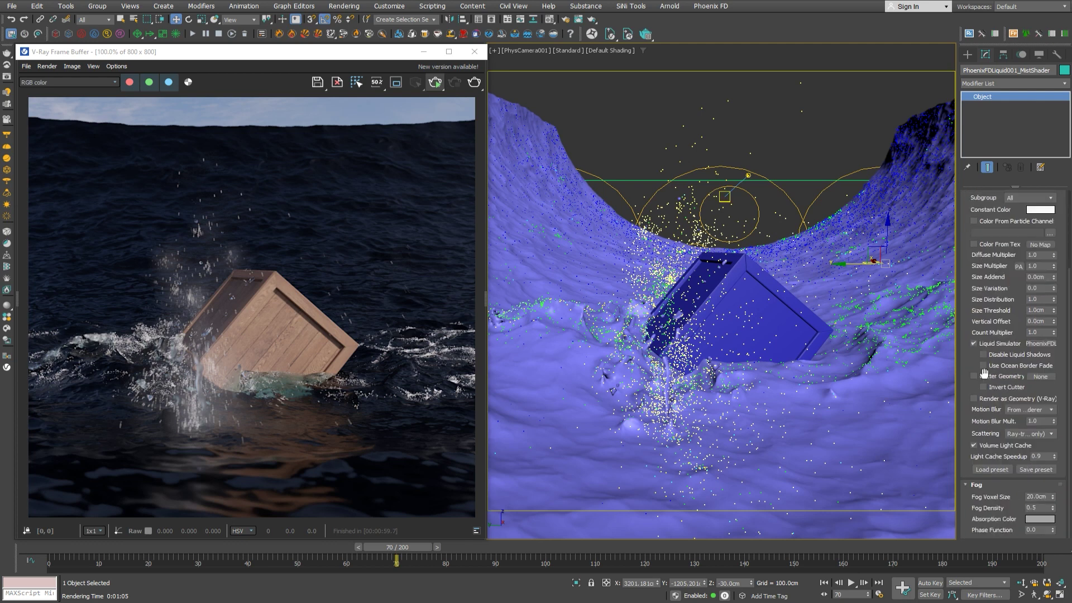
left_click(1041, 435)
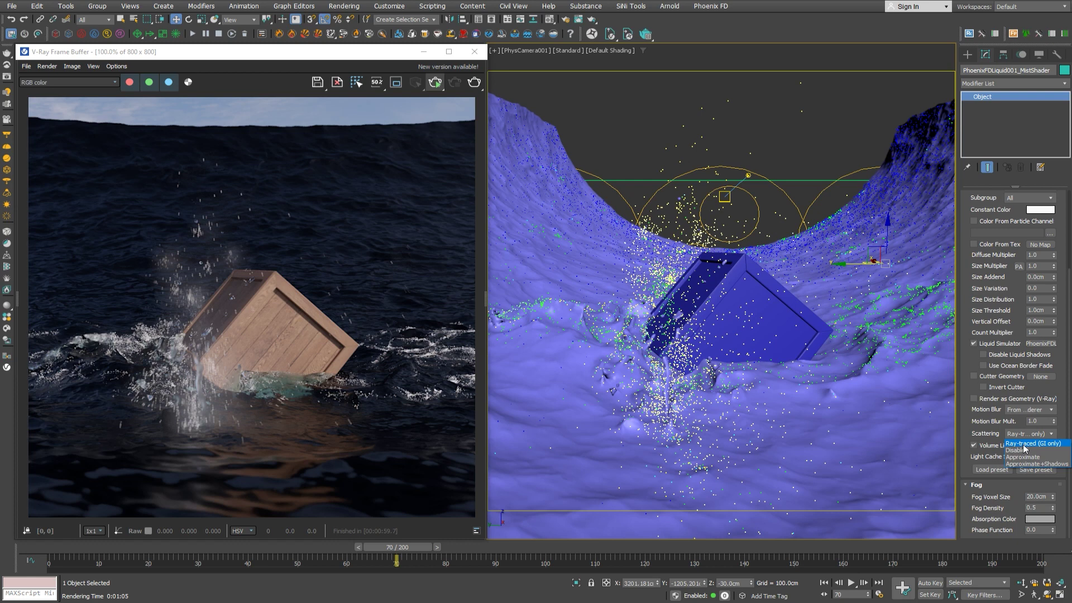
left_click(1025, 445)
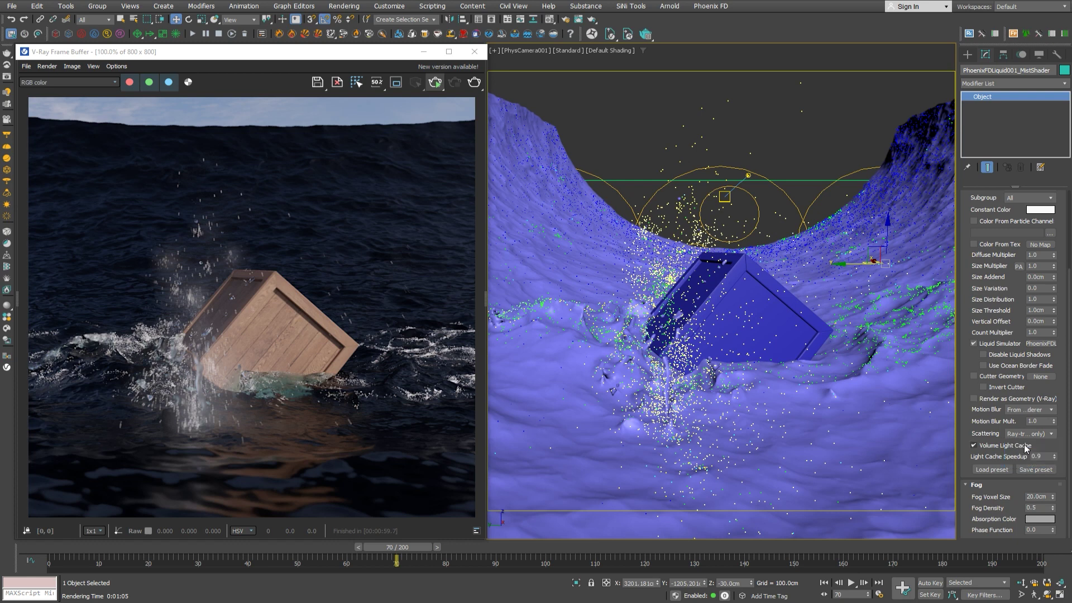
Darken the mist's Absorption Color to grey 37 and render the scene
left_click(1039, 520)
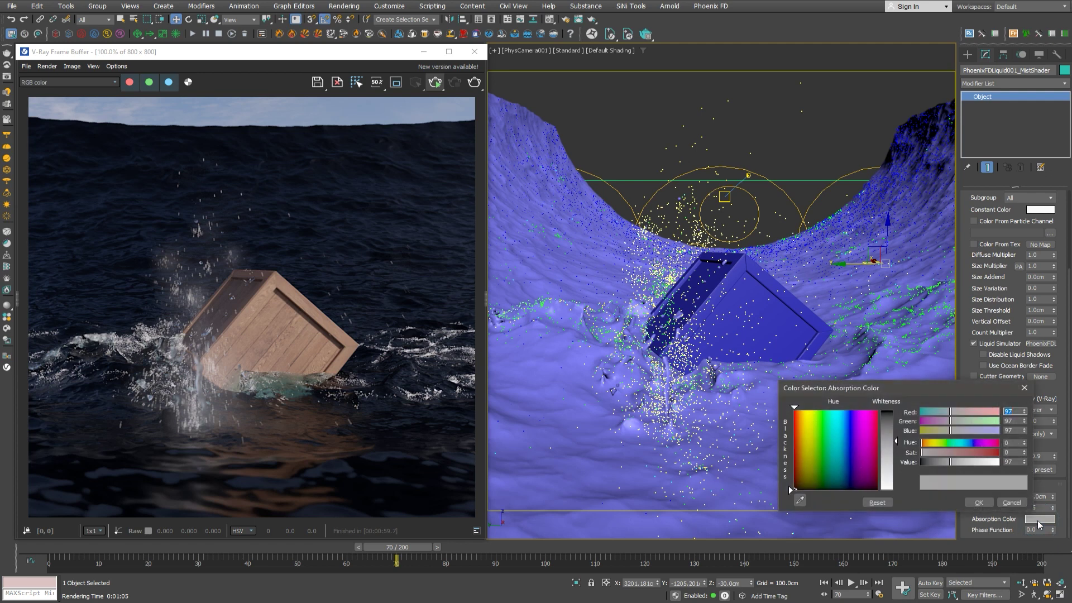
left_click(892, 427)
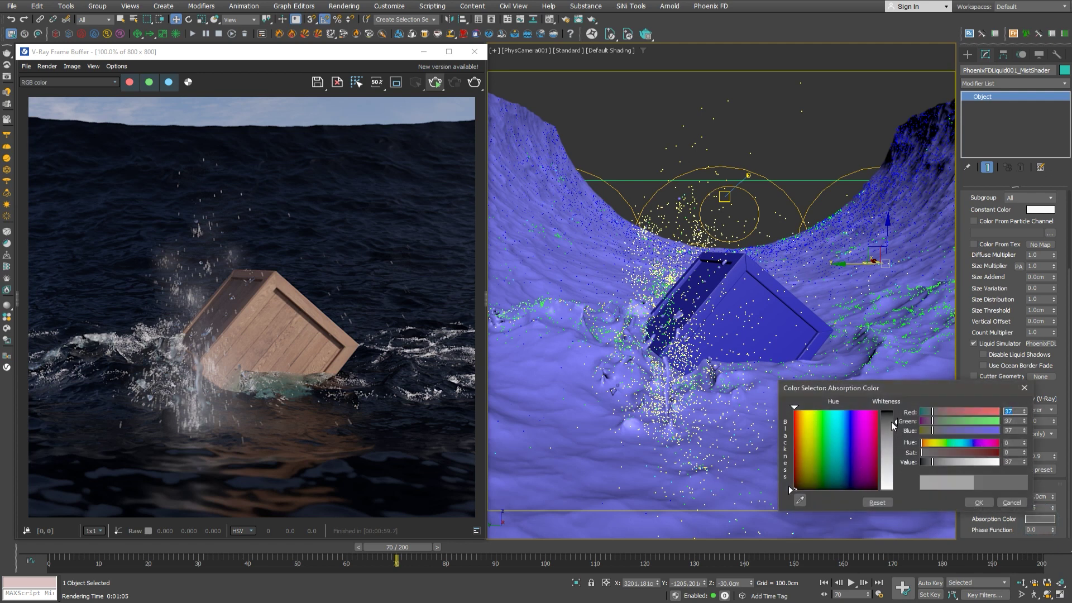
left_click(979, 502)
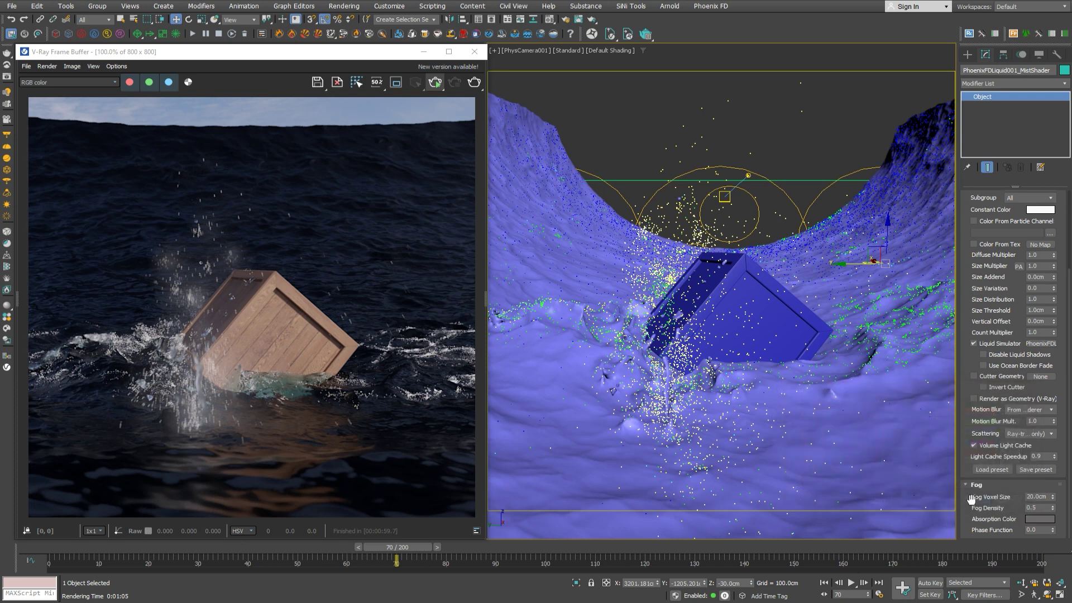
left_click(474, 82)
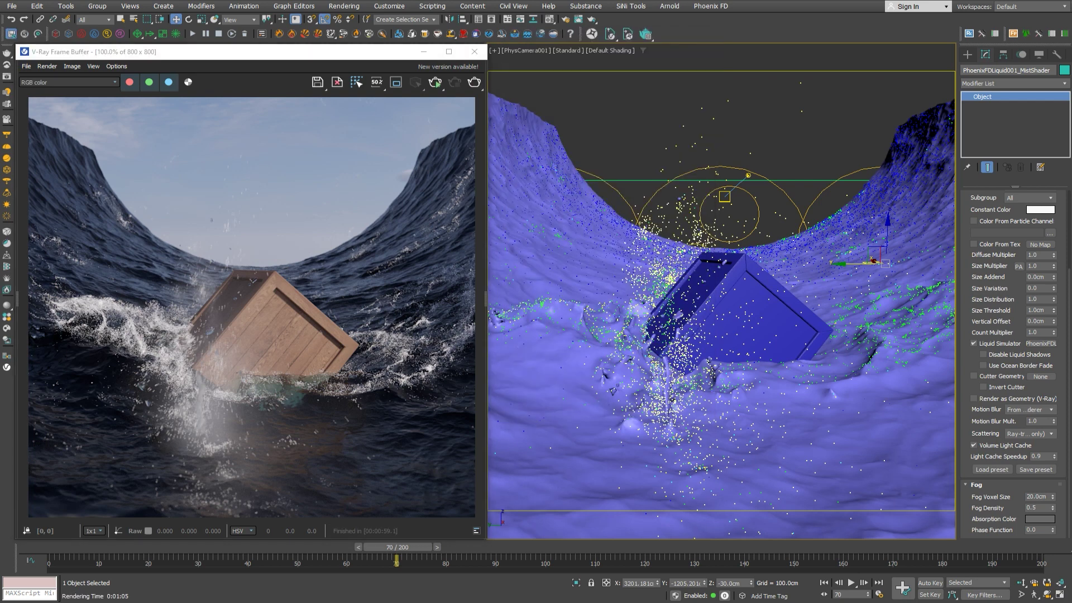
Tint the Absorption Color to a dull red of 37, 13, 13
left_click(1041, 519)
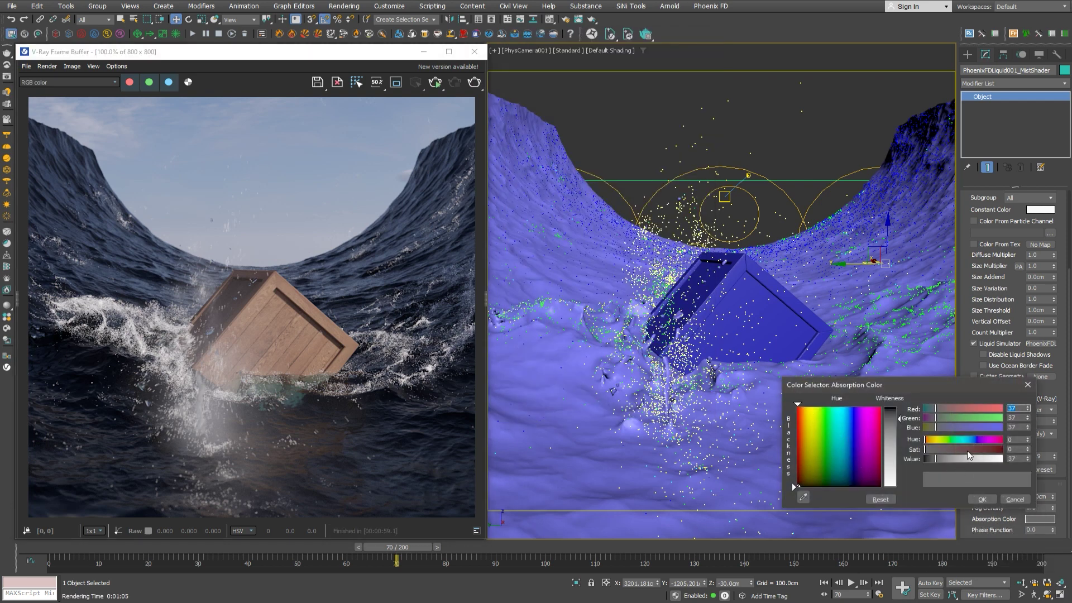
left_click_drag(968, 454, 972, 454)
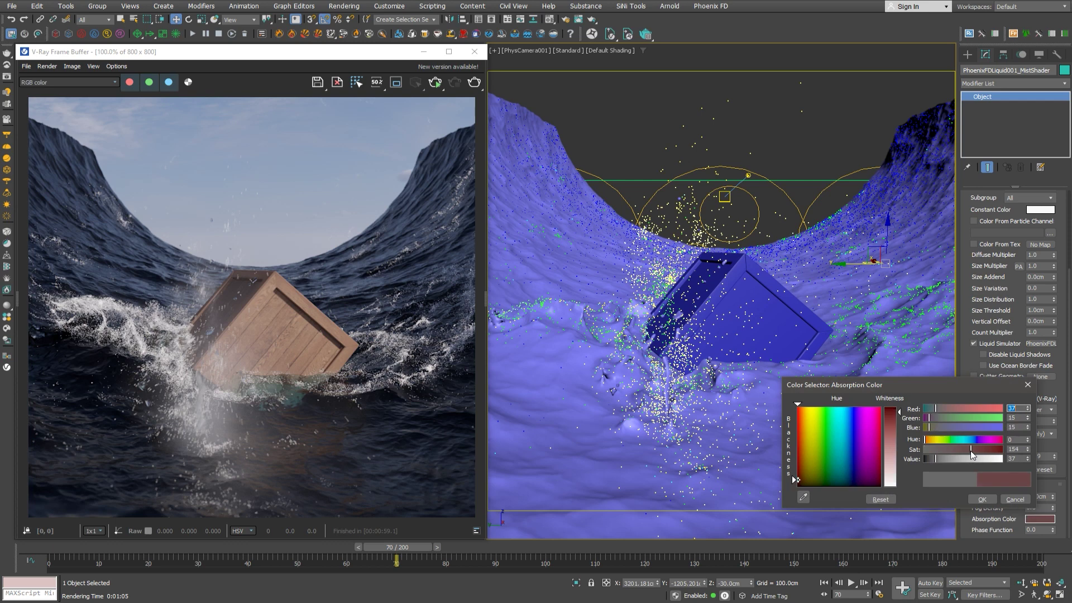
left_click(982, 499)
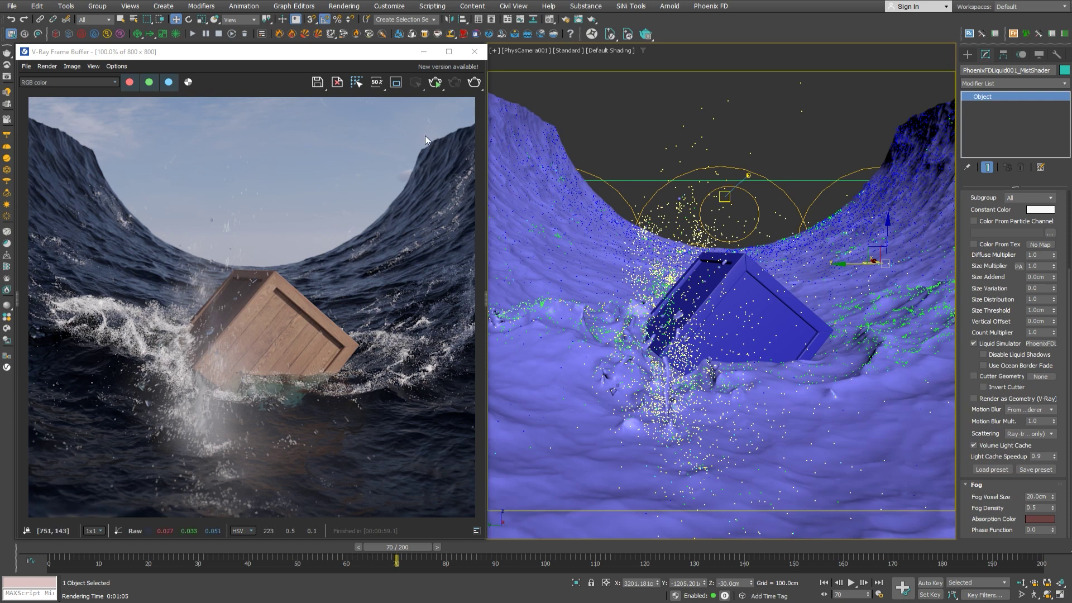
Start an interactive region render limited to the crate splash
left_click(399, 85)
left_click_drag(314, 234, 146, 457)
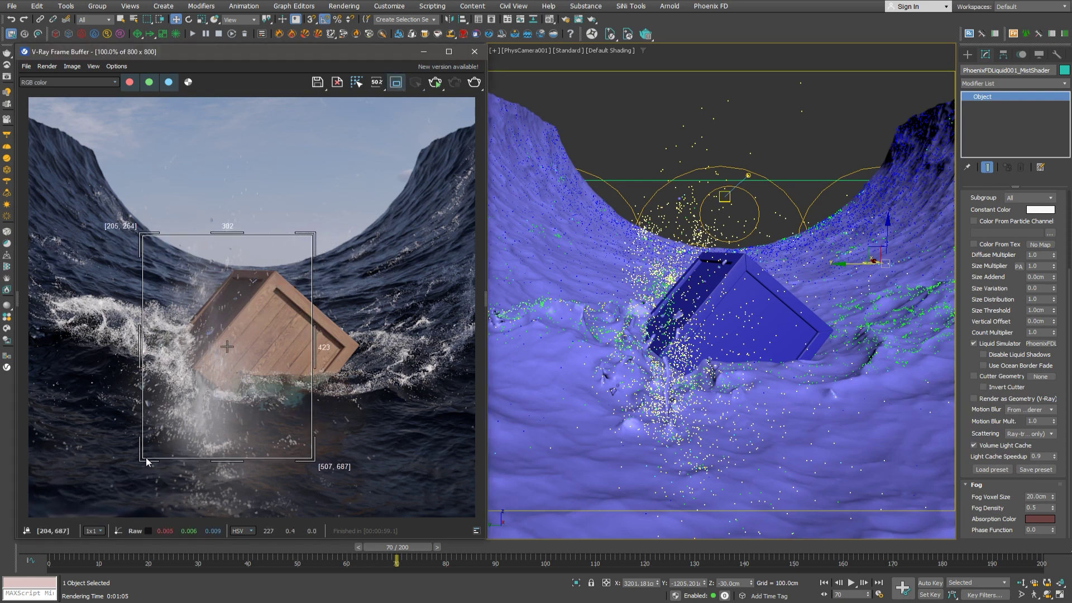
left_click(431, 90)
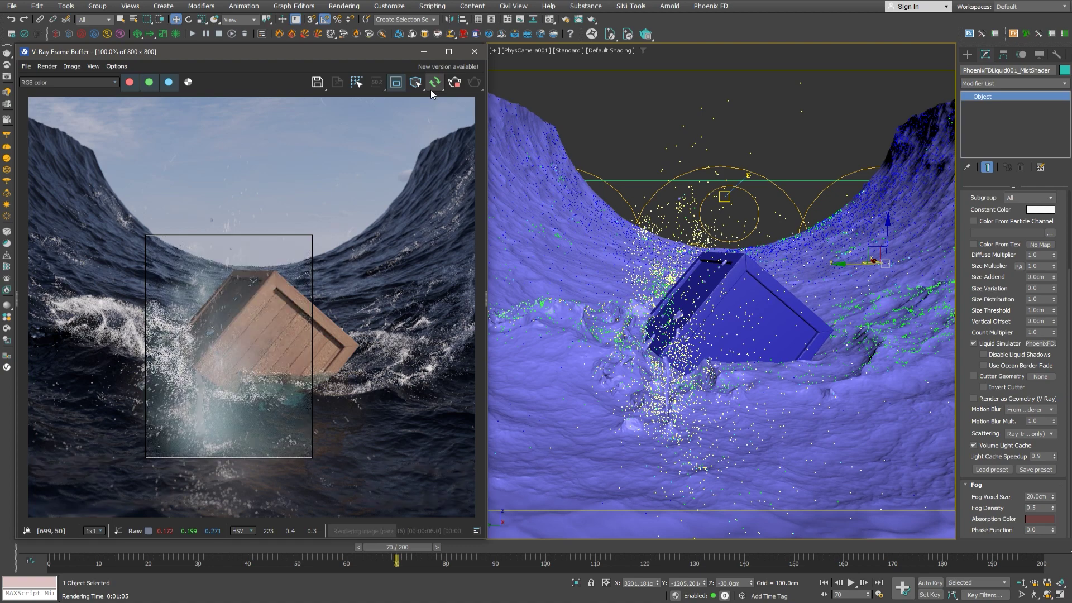
Set the mist's Phase Function to -0.5
left_click(1032, 530)
type(".")
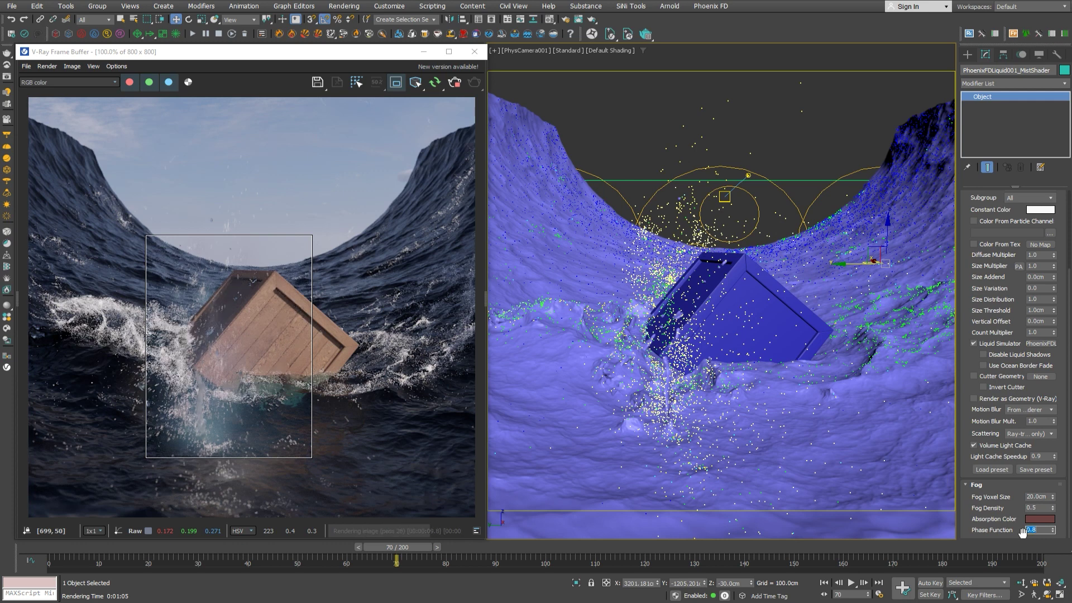
type("-0.5")
key("Return")
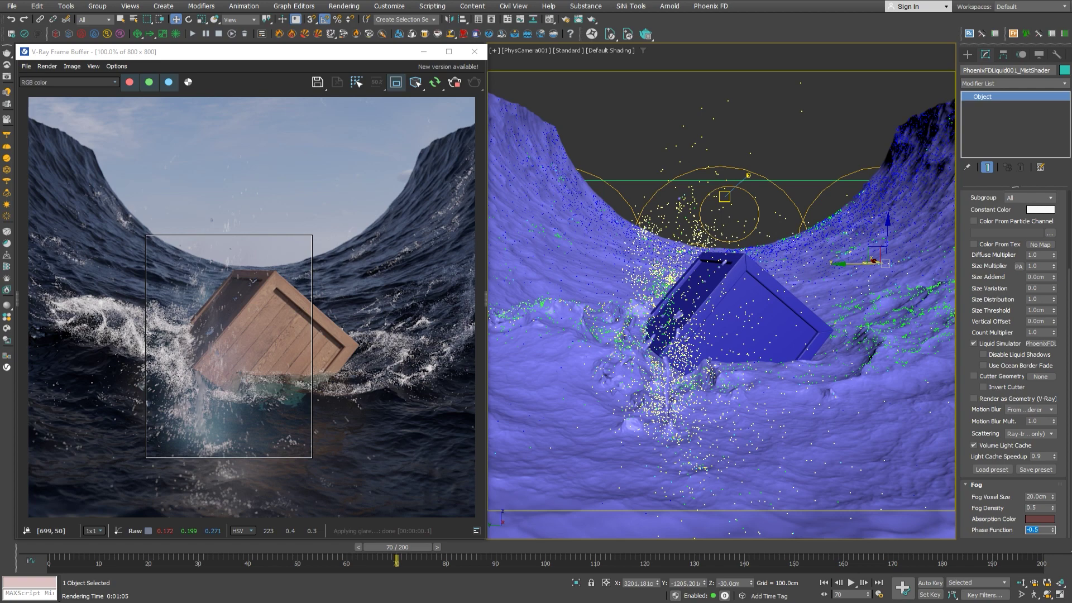
Deepen the Absorption Color to red 27, 3, 3 and return to full-frame rendering
left_click(1043, 519)
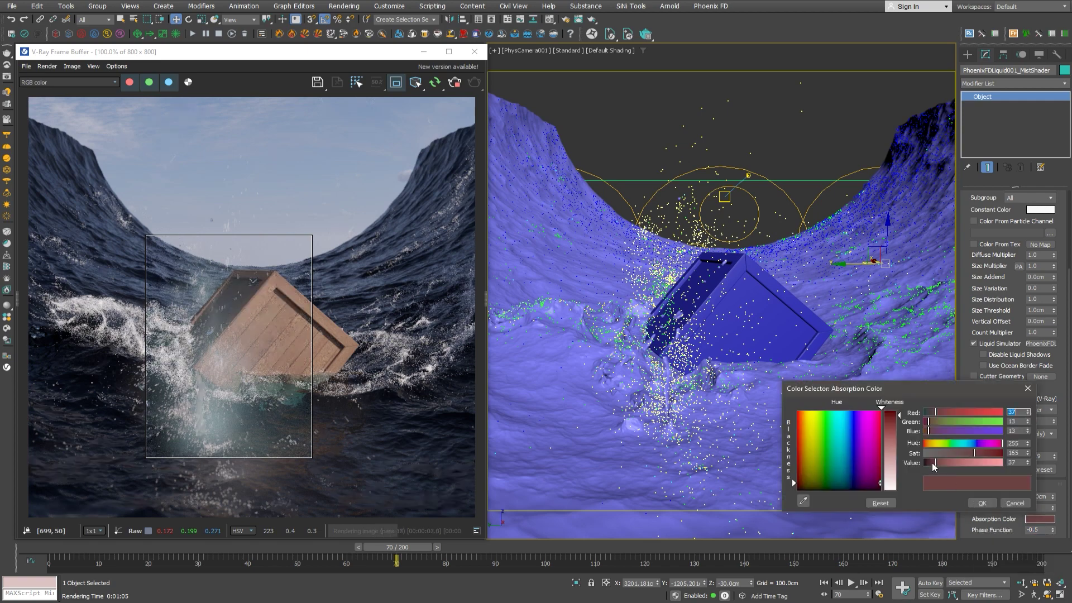
left_click_drag(983, 453, 994, 456)
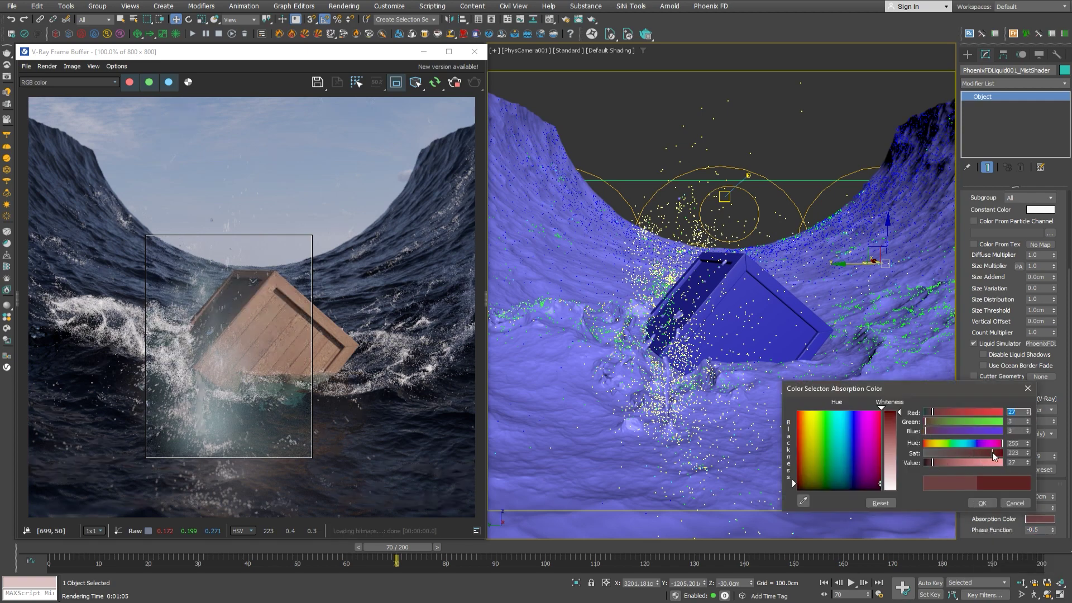
left_click(983, 504)
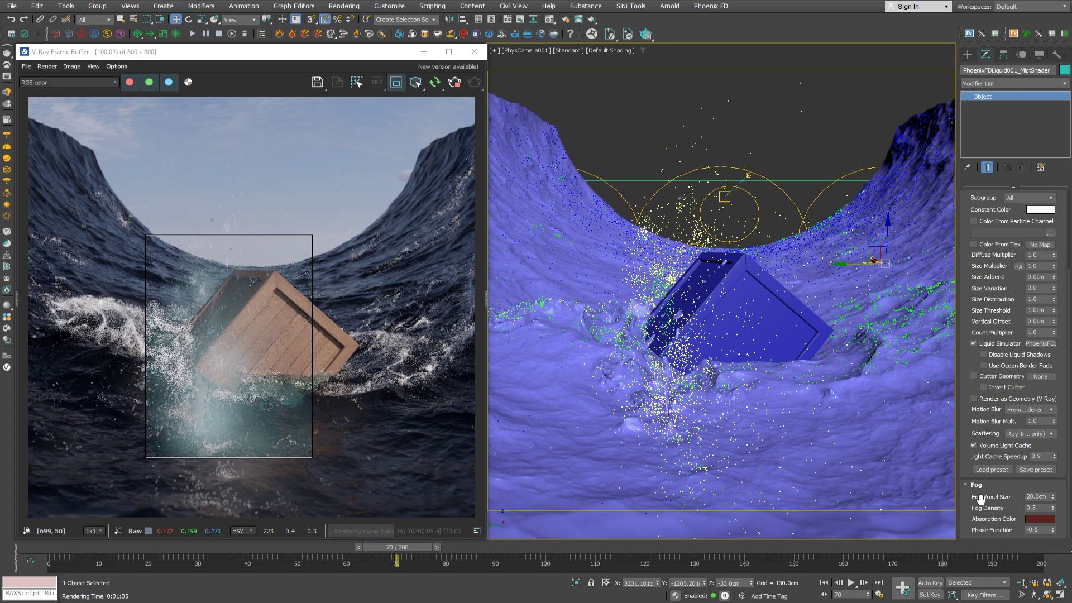
left_click(397, 84)
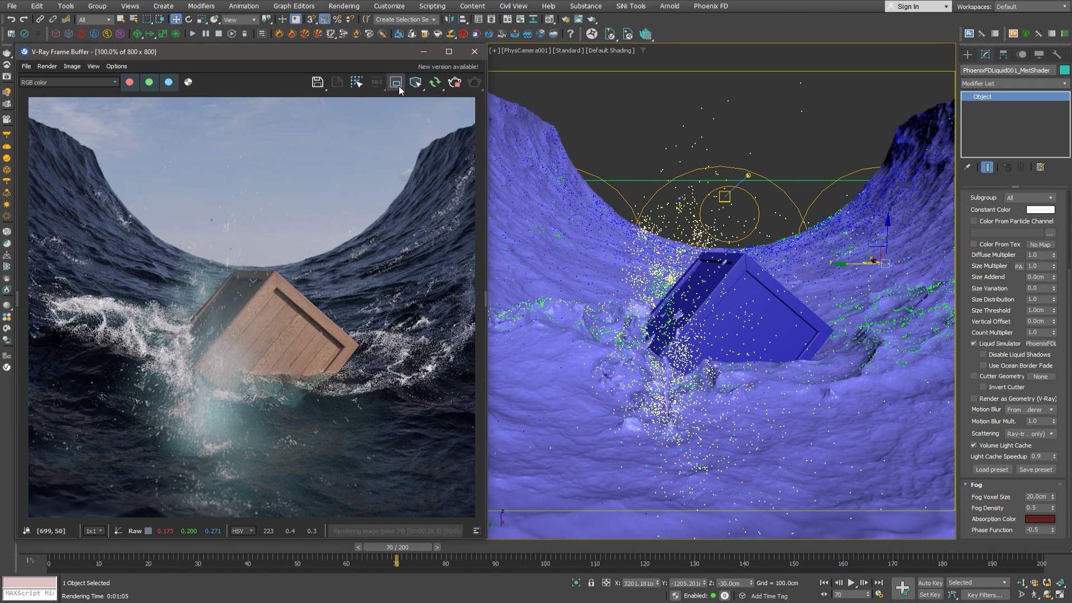
Disable the top Bend on PhoenixFDLiquid001 and set its Rendering Mode to Ocean Mesh
left_click(599, 263)
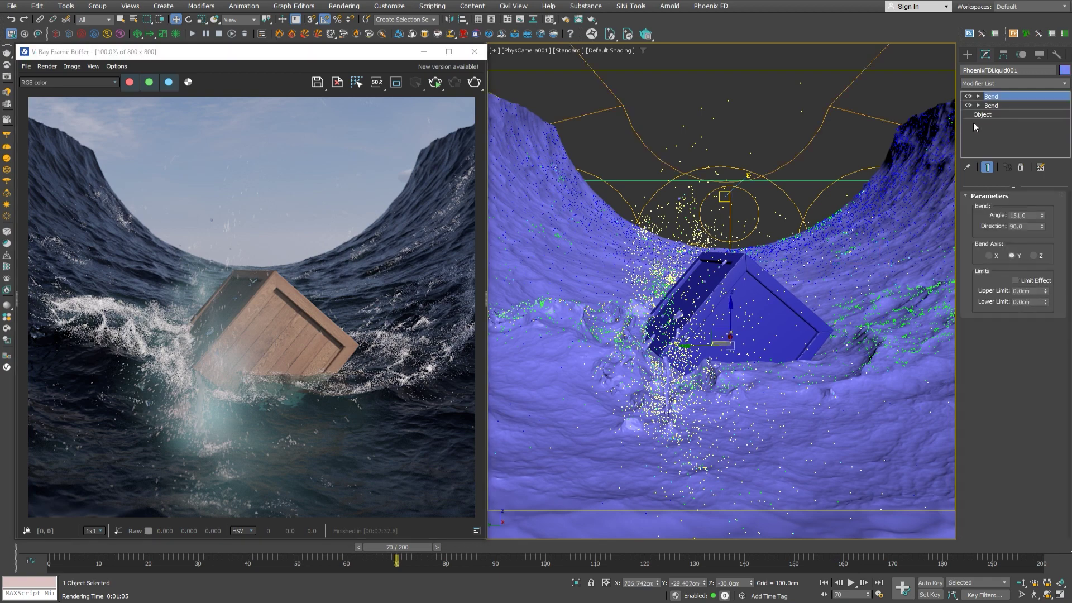
left_click(968, 98)
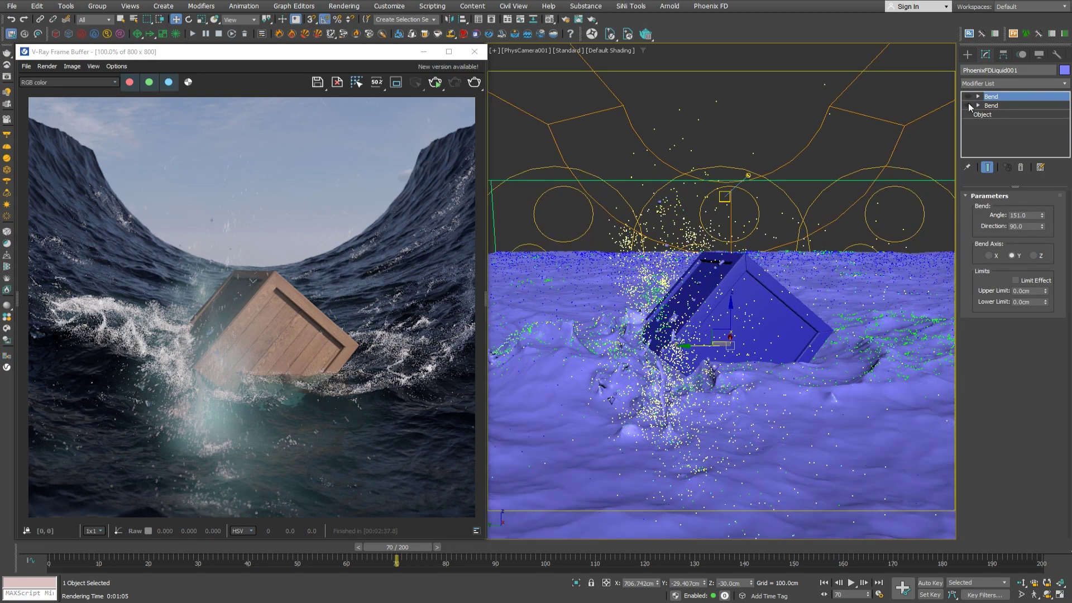
left_click(989, 114)
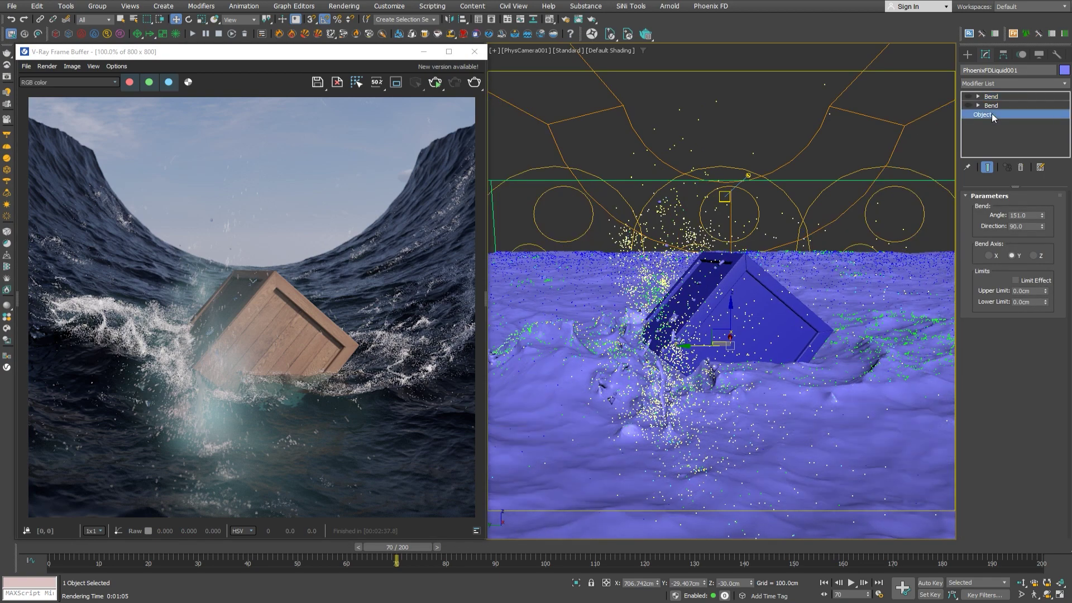
scroll(987, 458, "down", 5)
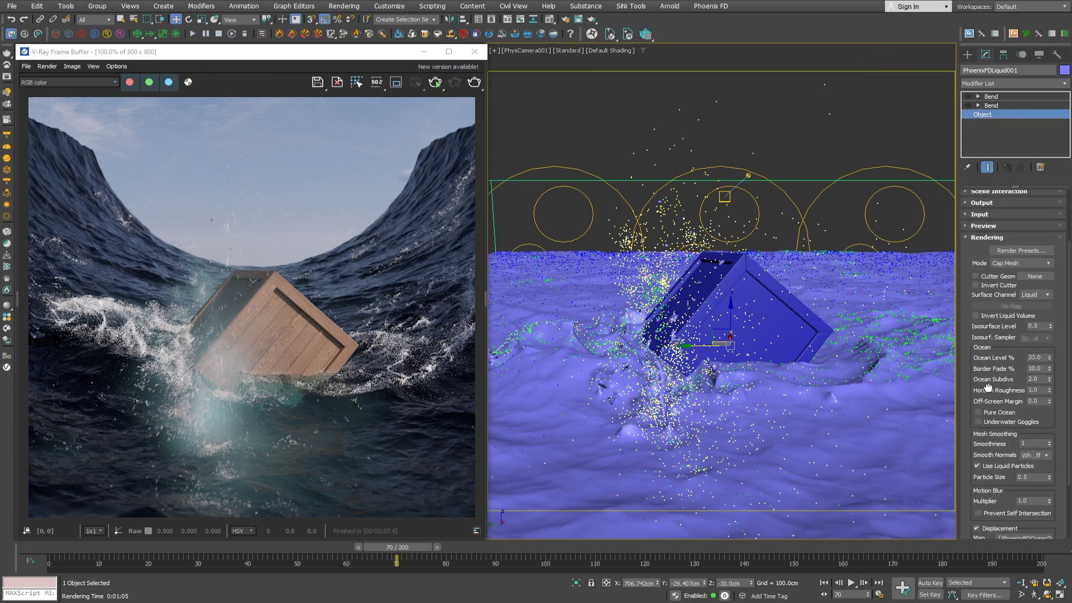
left_click(1000, 263)
left_click(1007, 281)
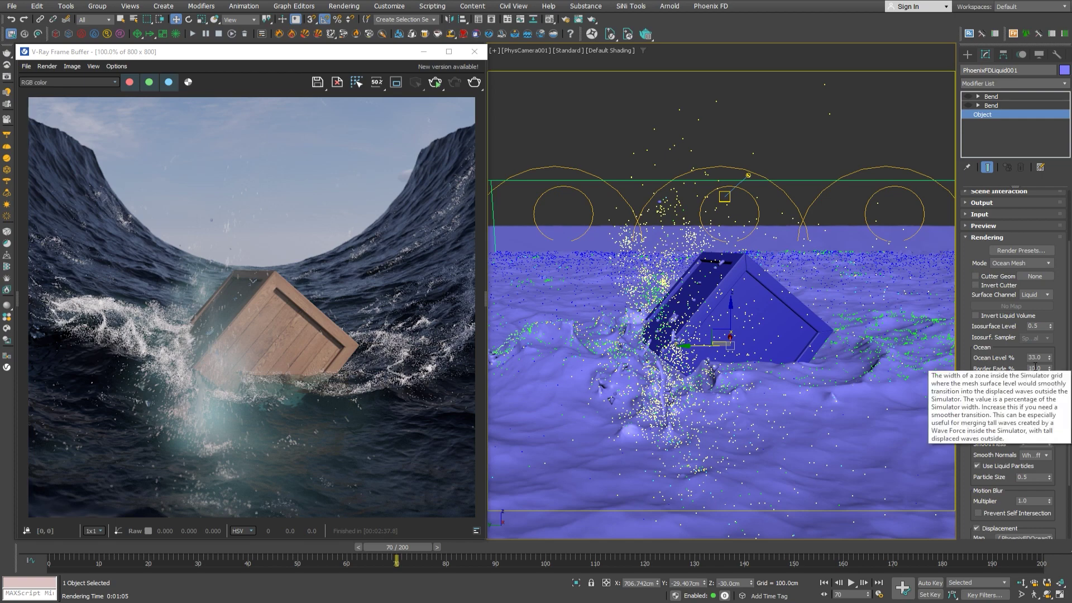
Tilt the camera down toward the ocean surface and render the view
left_click(1048, 595)
left_click_drag(754, 322, 758, 423)
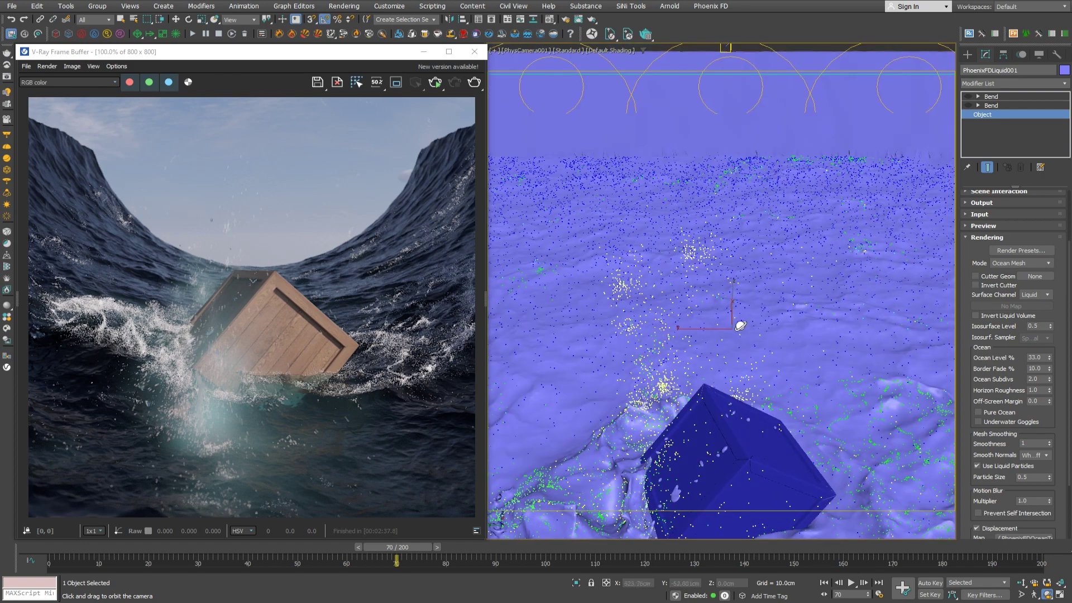
left_click(475, 82)
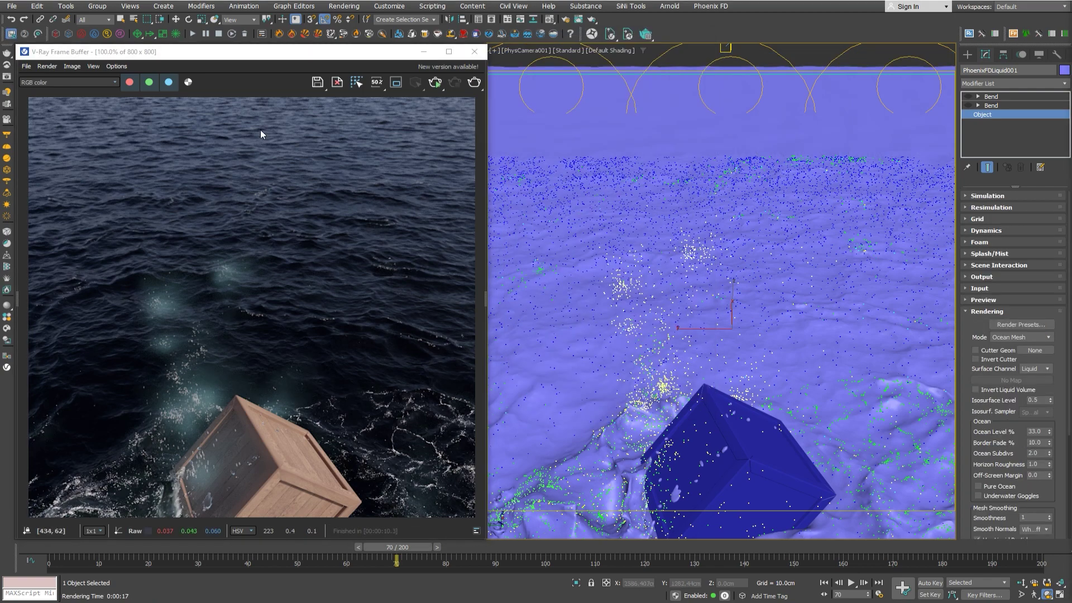
Set Ocean Level % to 50 and Border Fade % to 5, then render
double_click(1037, 432)
type("50")
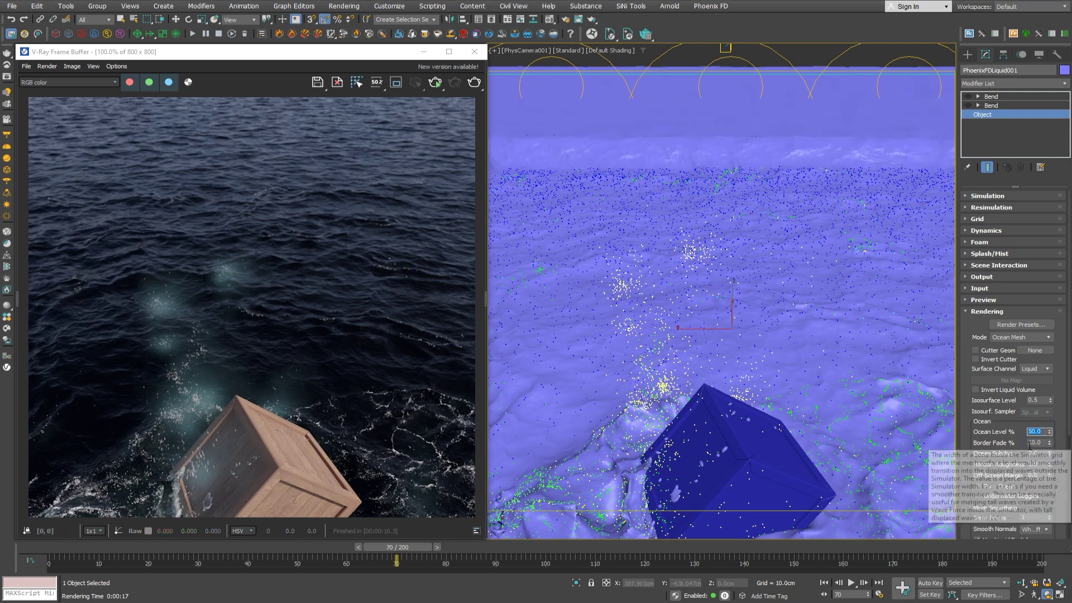
double_click(1034, 442)
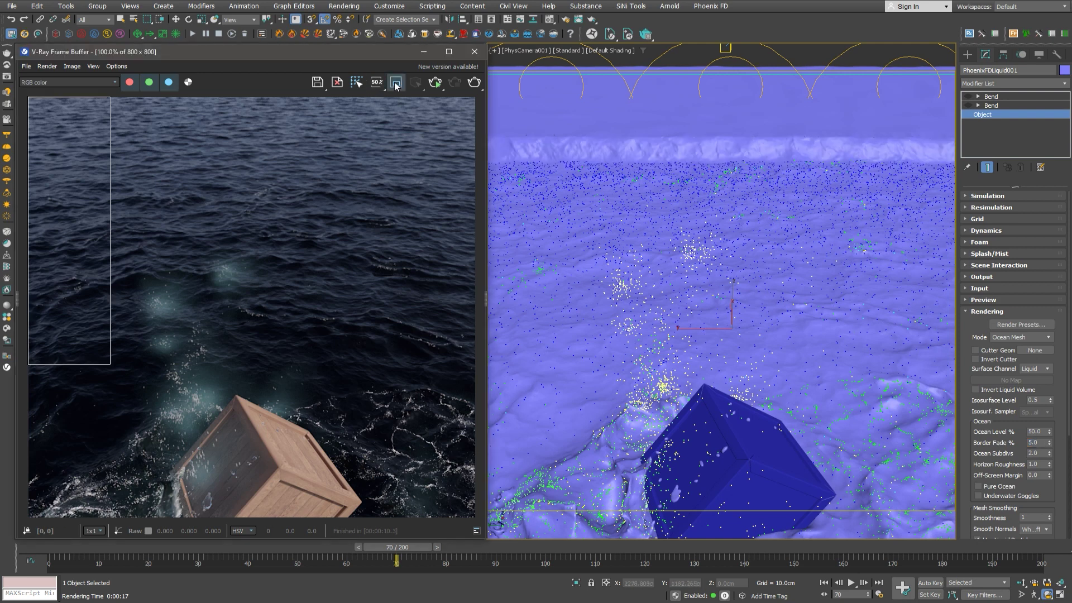
left_click(473, 84)
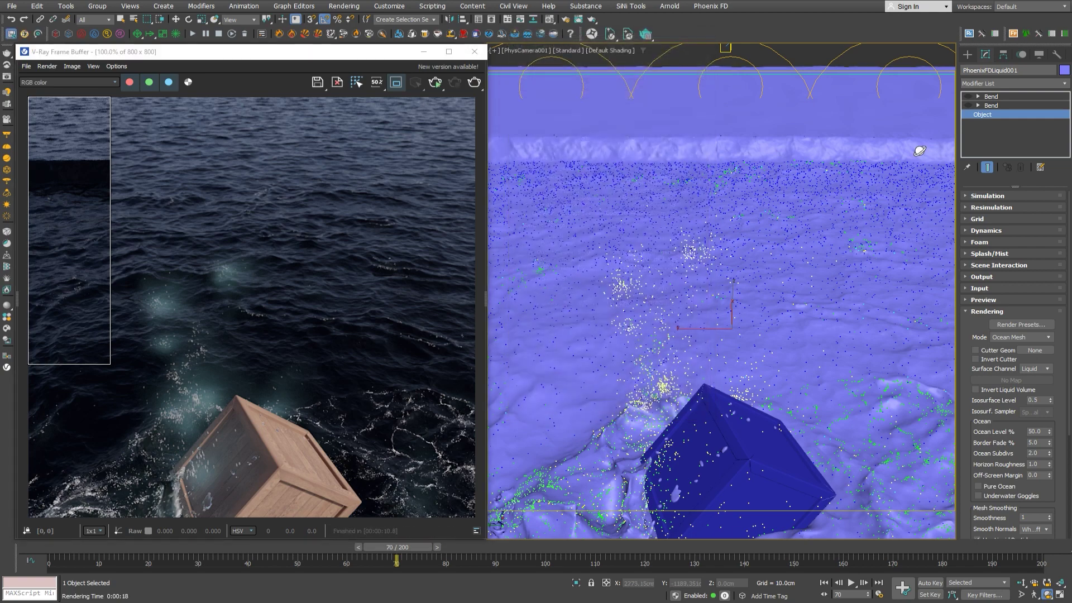
Enter a larger Border Fade % value and render the ocean again
left_click(1036, 443)
key("Return")
key("Escape")
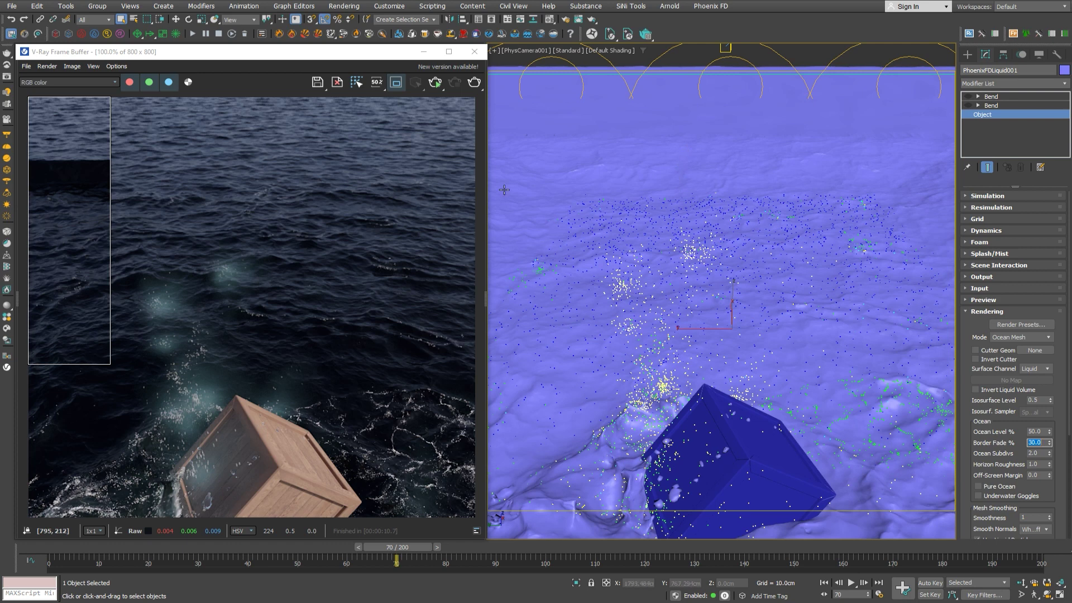
left_click(474, 83)
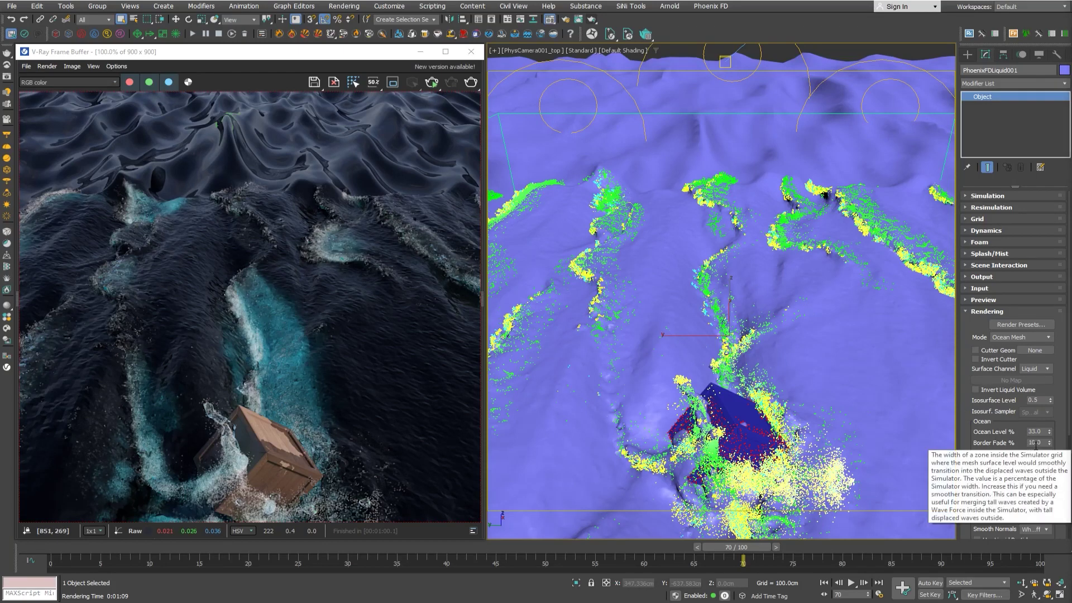
Render the ocean with Border Fade % at 0, then 30, then set it to 50
left_click(1035, 443)
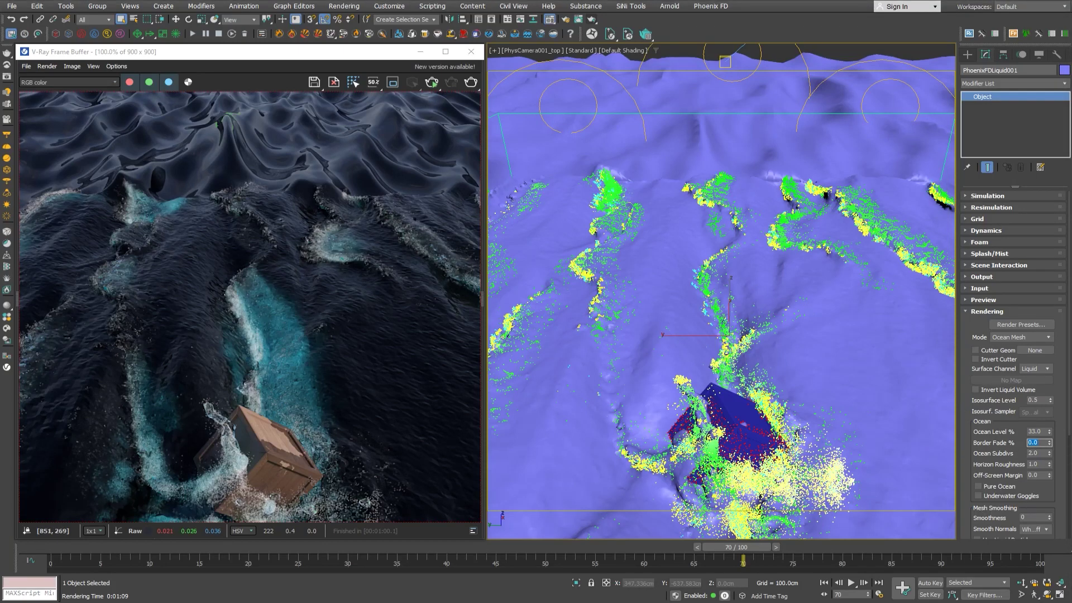
left_click(471, 82)
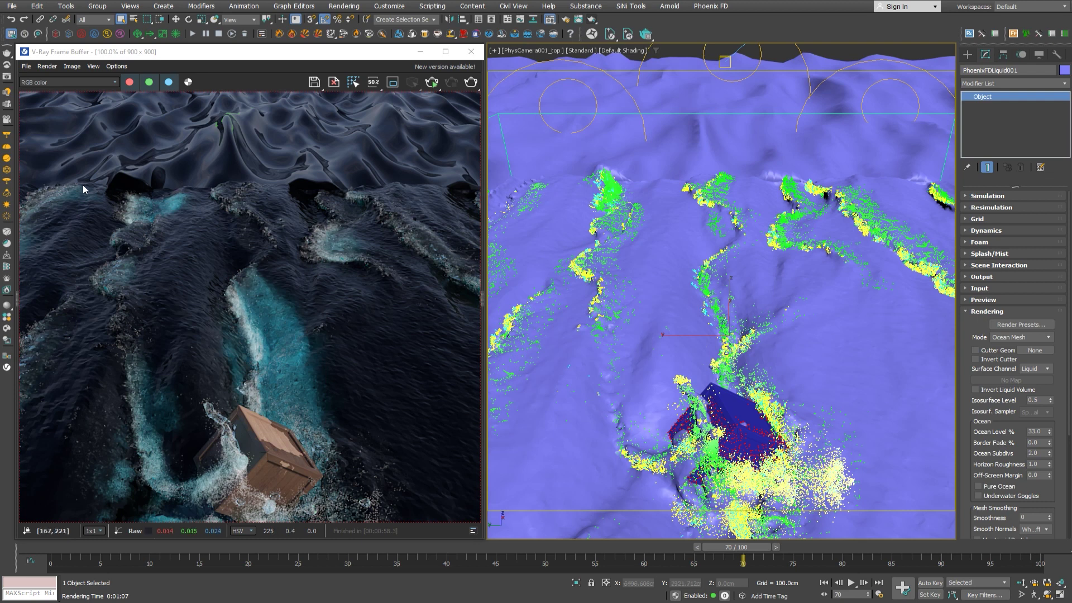
left_click(1043, 442)
type("30")
key("Return")
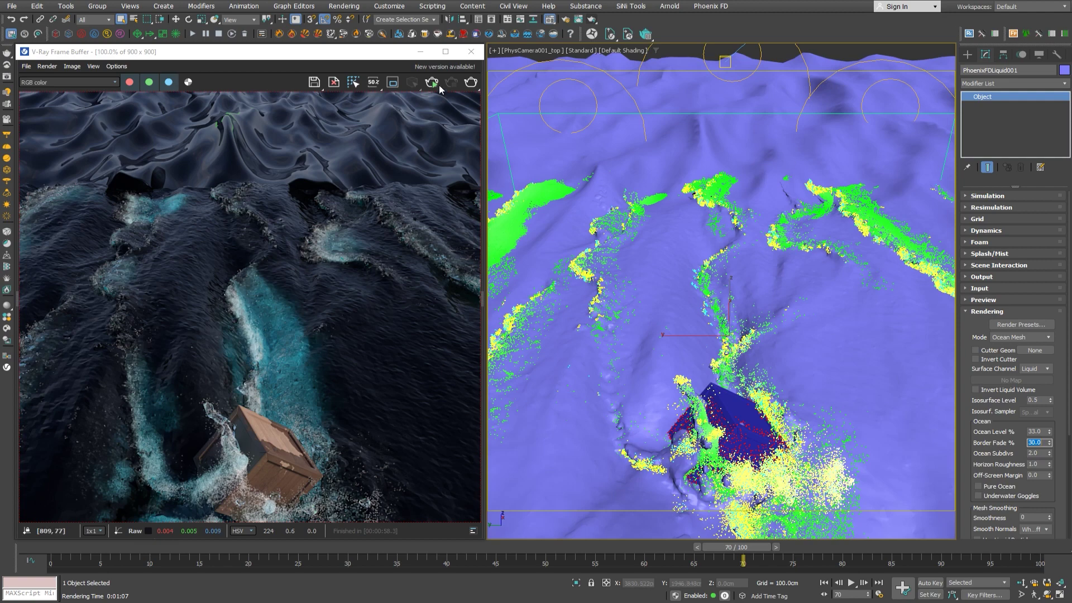
left_click(471, 83)
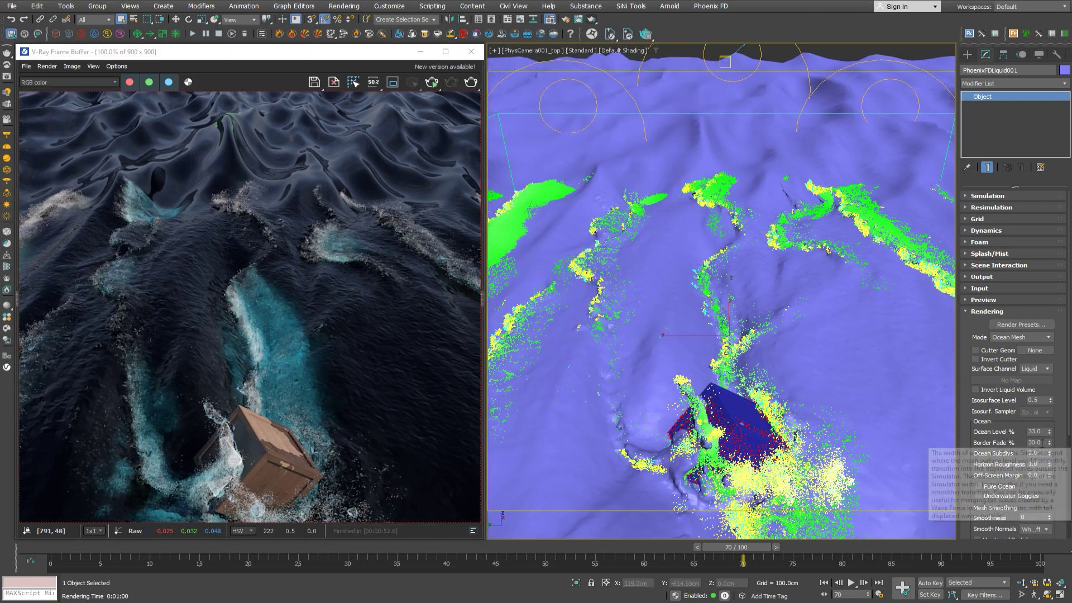
double_click(1037, 442)
key("Return")
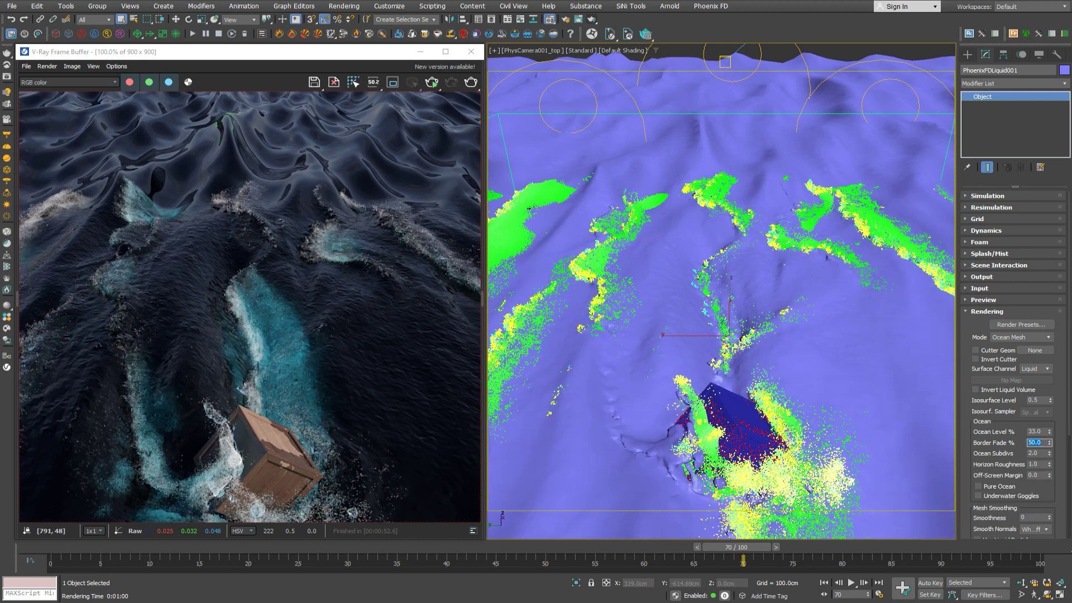
Render the top view with Border Fade % at 50 in V-Ray
left_click(474, 83)
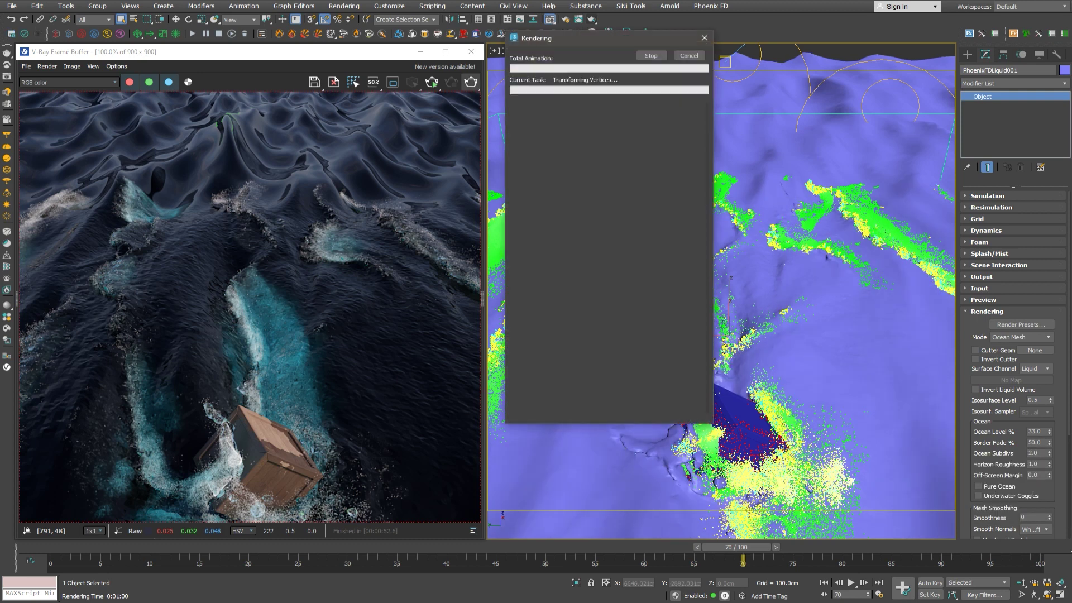